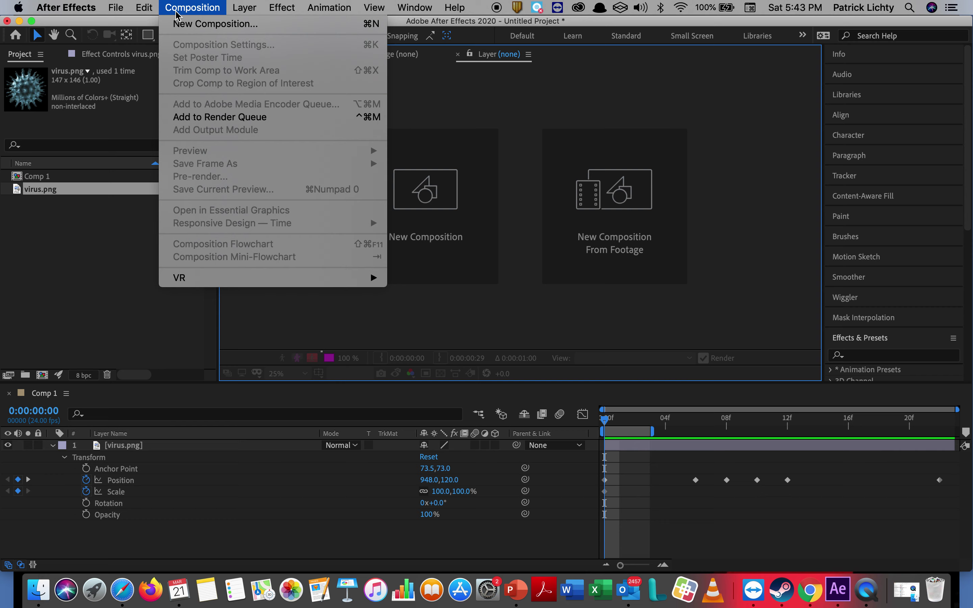
# Create Comp 2 at HDTV 1080 24 fps, 0:00:00:23 long, with a green background.
pyautogui.click(181, 24)
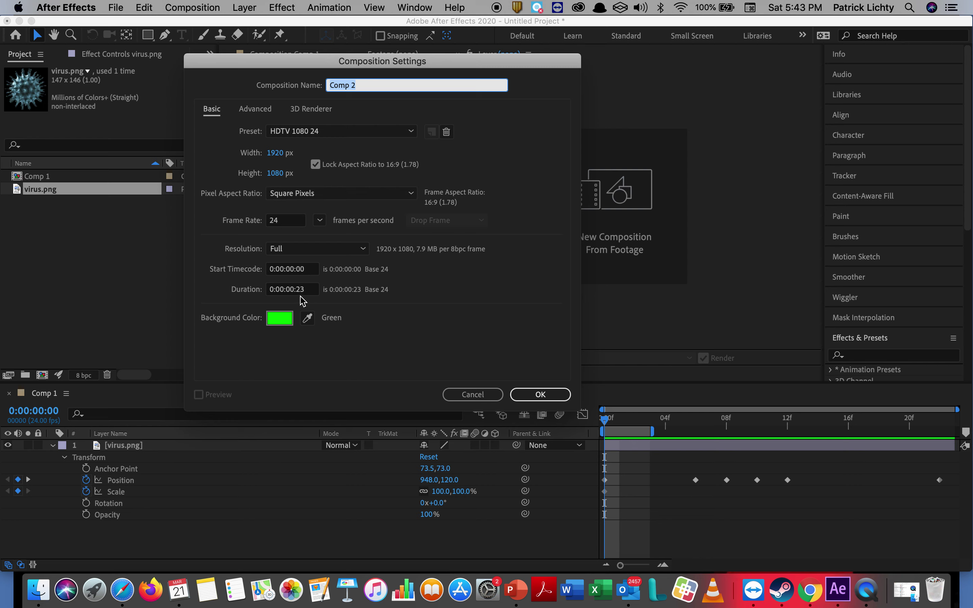
pyautogui.click(563, 395)
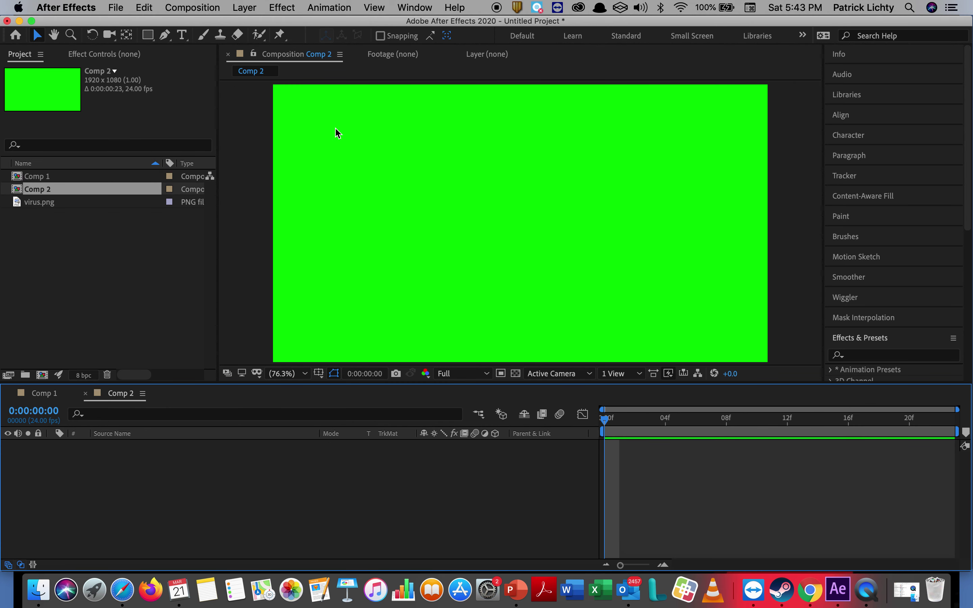
pyautogui.click(39, 203)
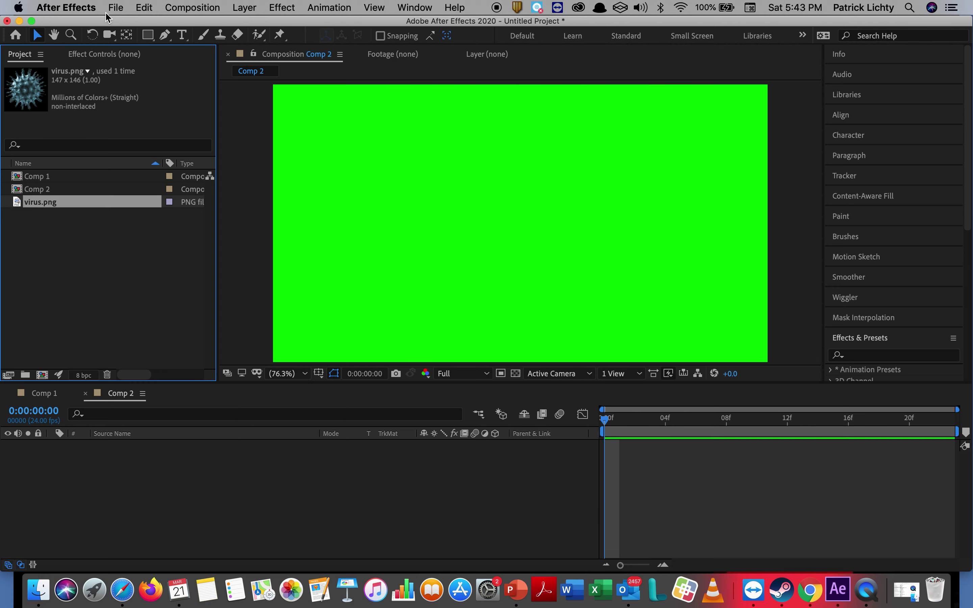
# Import virus.png and drop it into Comp 2 near the top centre.
pyautogui.click(114, 6)
pyautogui.moveTo(128, 187)
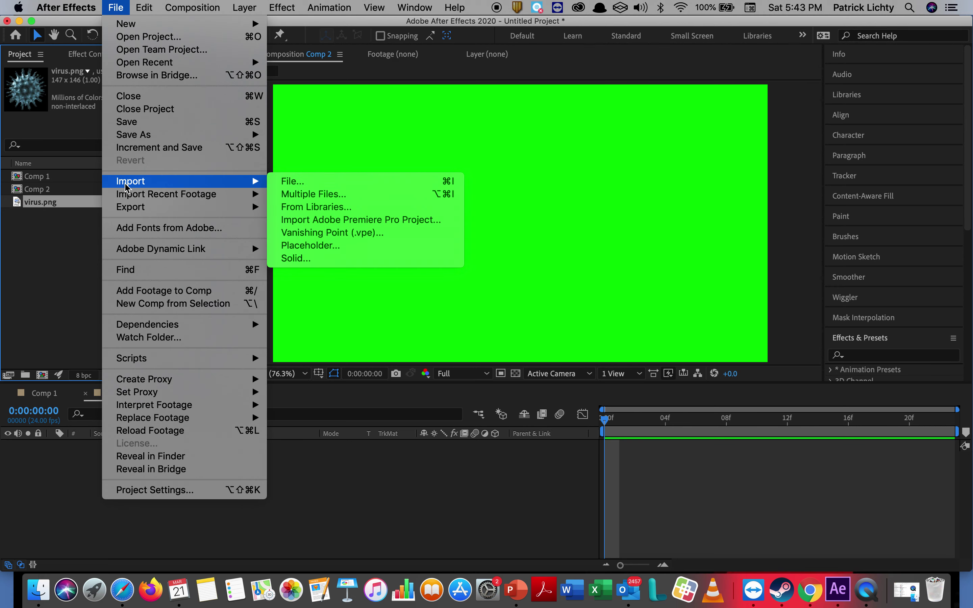
pyautogui.click(289, 182)
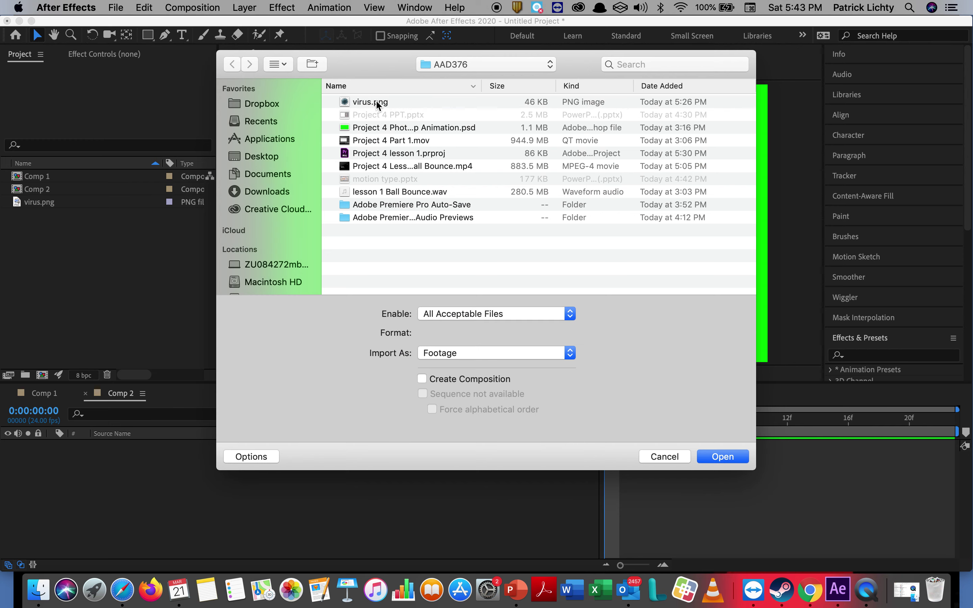
pyautogui.doubleClick(378, 103)
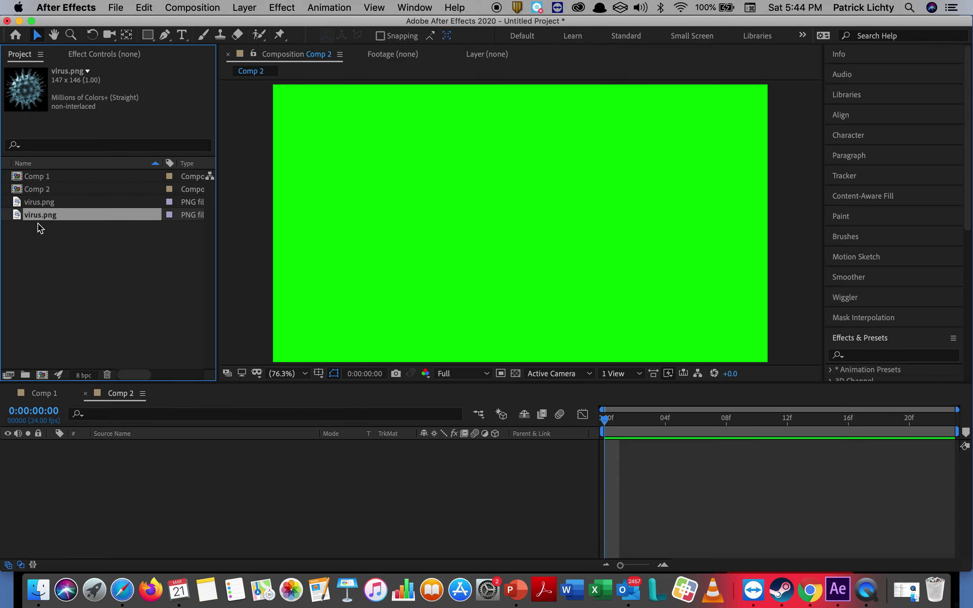
pyautogui.moveTo(40, 218)
pyautogui.mouseDown()
pyautogui.moveTo(499, 141)
pyautogui.moveTo(528, 121)
pyautogui.moveTo(519, 113)
pyautogui.mouseUp()
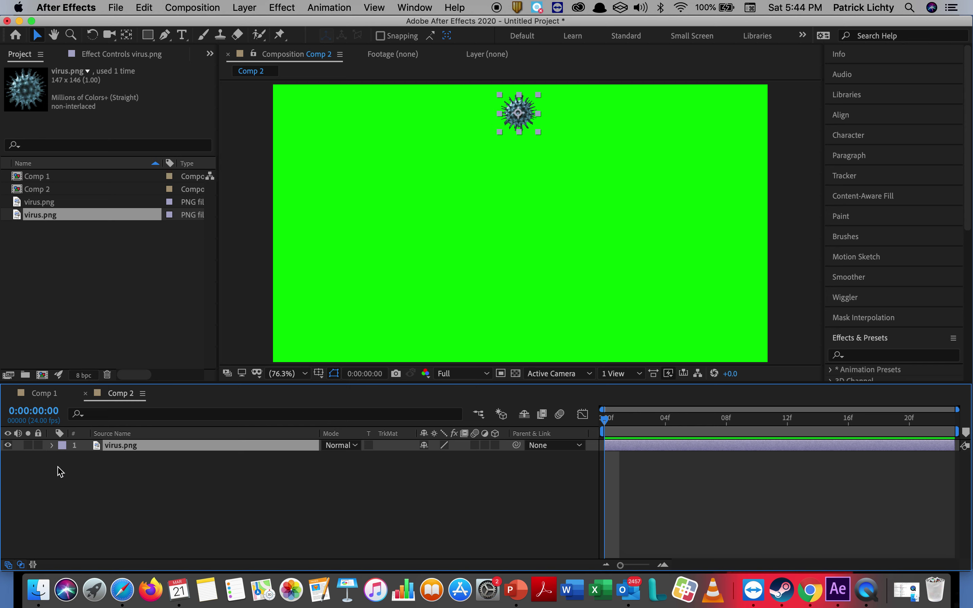
# Turn on Position and Scale keyframing for the virus.png layer.
pyautogui.click(52, 446)
pyautogui.click(64, 458)
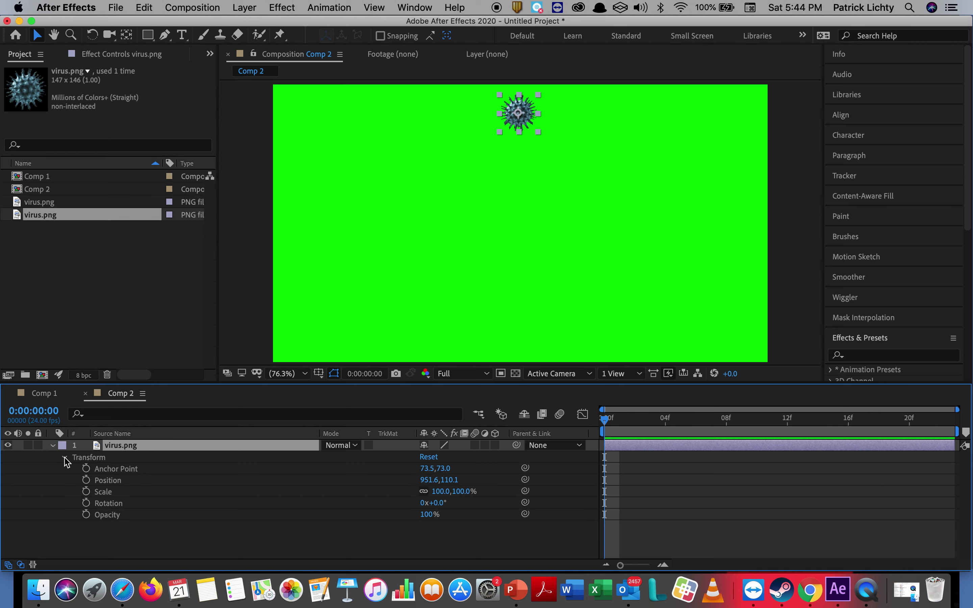
pyautogui.click(86, 482)
pyautogui.click(86, 492)
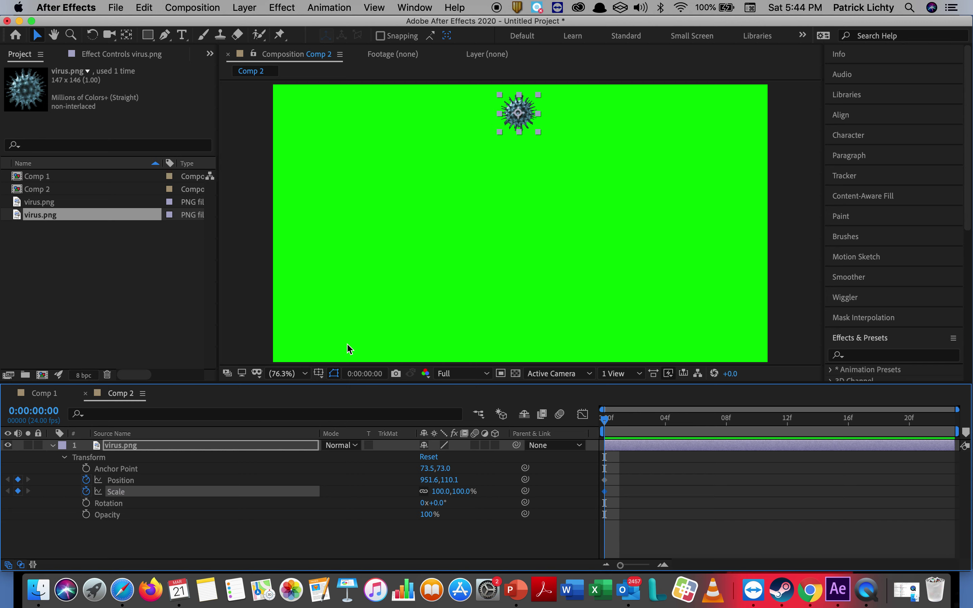
# At frame 12, drag the virus down to the bottom edge of the comp.
pyautogui.click(788, 420)
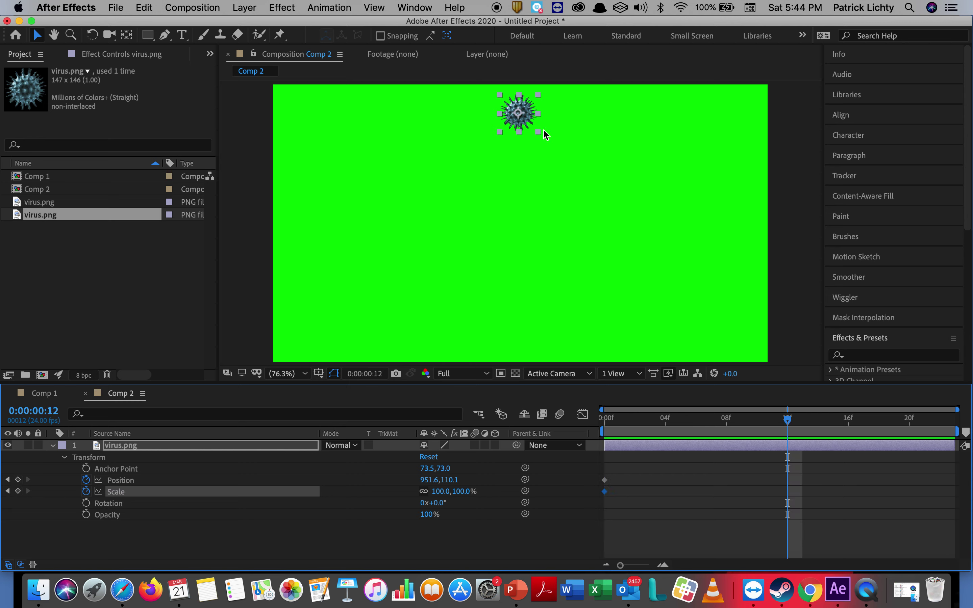
pyautogui.moveTo(526, 135); pyautogui.dragTo(521, 277)
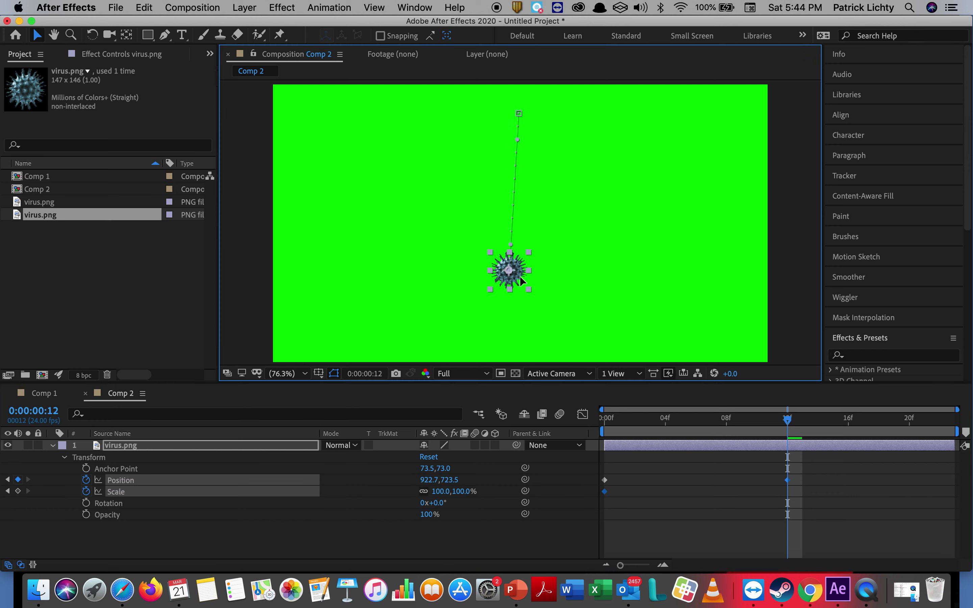
pyautogui.moveTo(520, 278); pyautogui.dragTo(527, 308)
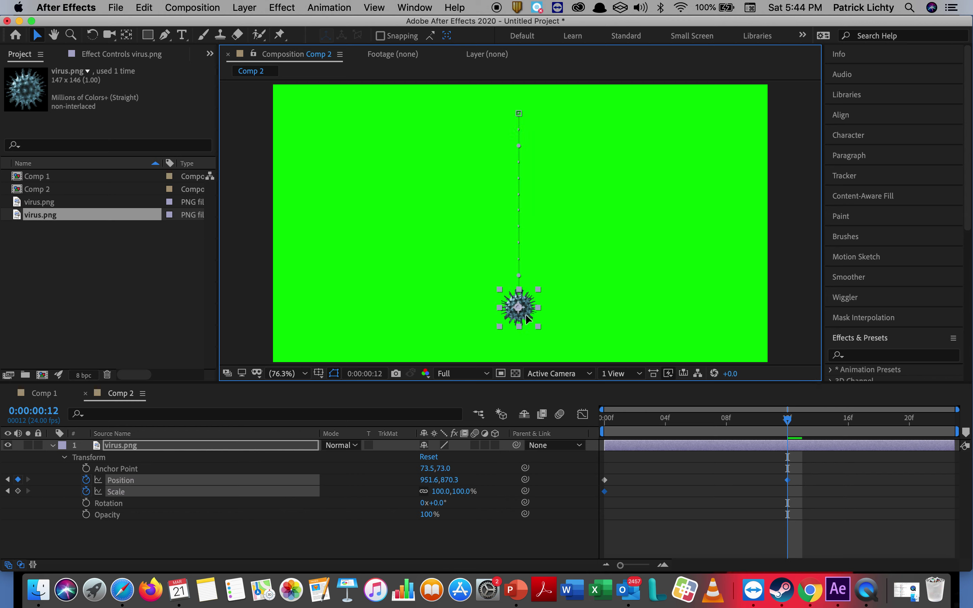
pyautogui.moveTo(523, 322); pyautogui.dragTo(529, 323)
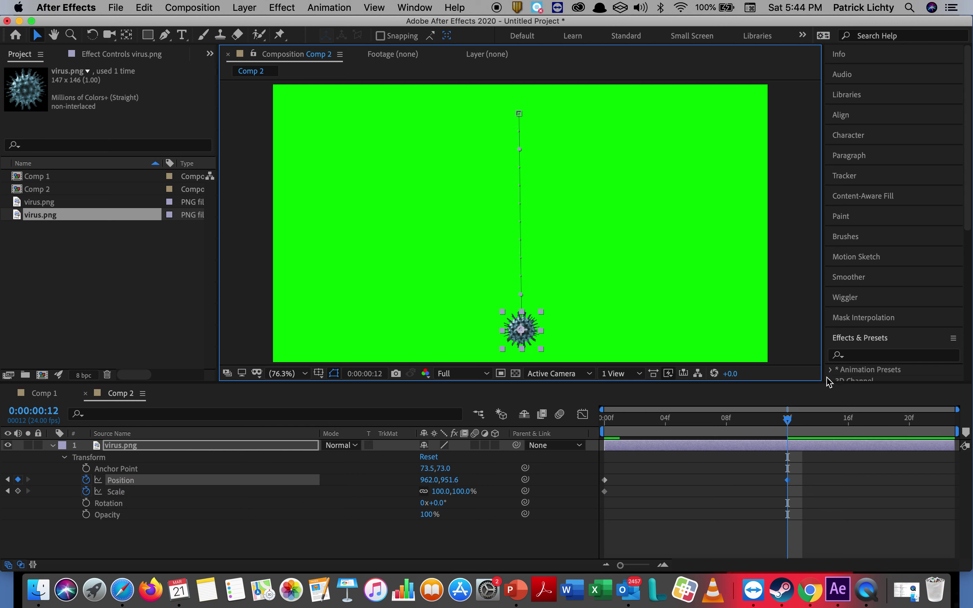
pyautogui.moveTo(799, 421); pyautogui.dragTo(943, 436)
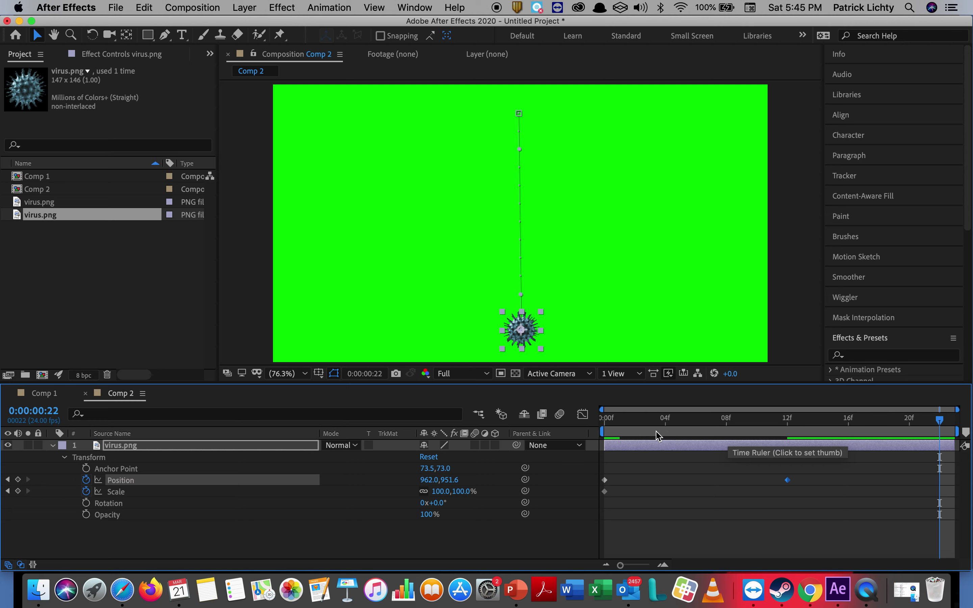
# Add Position keyframes at frames 4, 8 and 10, lowering the virus each time.
pyautogui.click(667, 437)
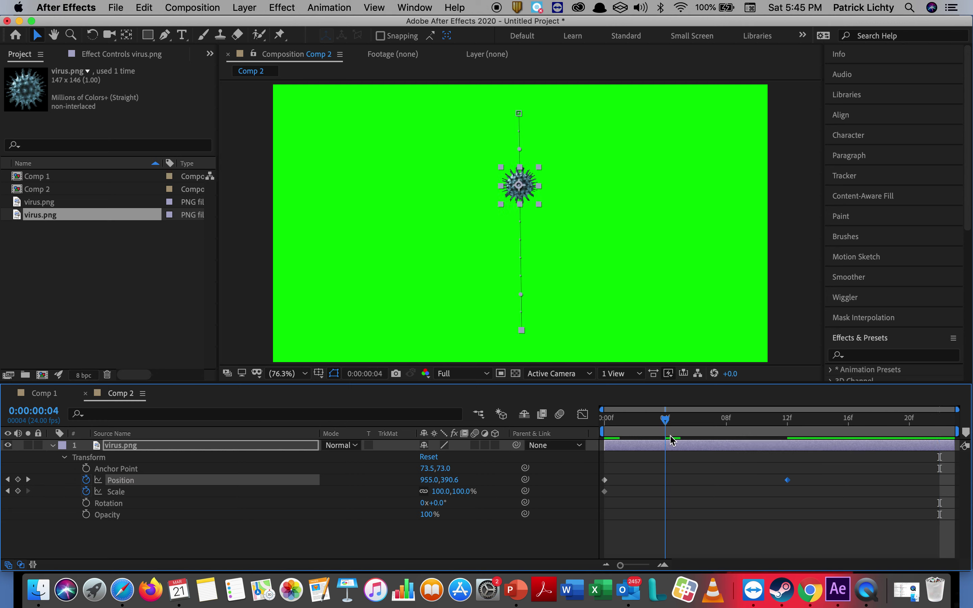
pyautogui.moveTo(671, 440); pyautogui.dragTo(681, 439)
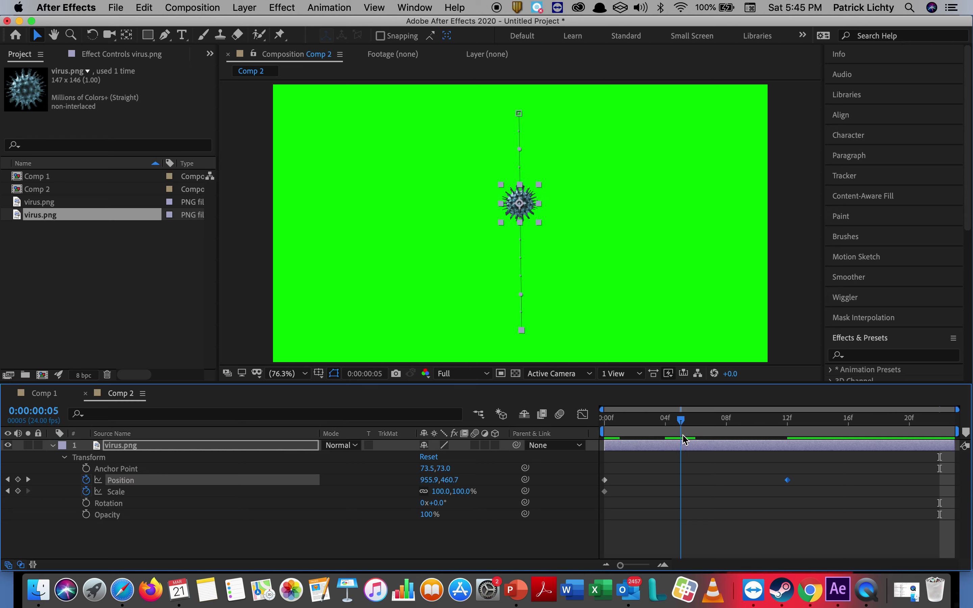
pyautogui.moveTo(684, 440); pyautogui.dragTo(673, 438)
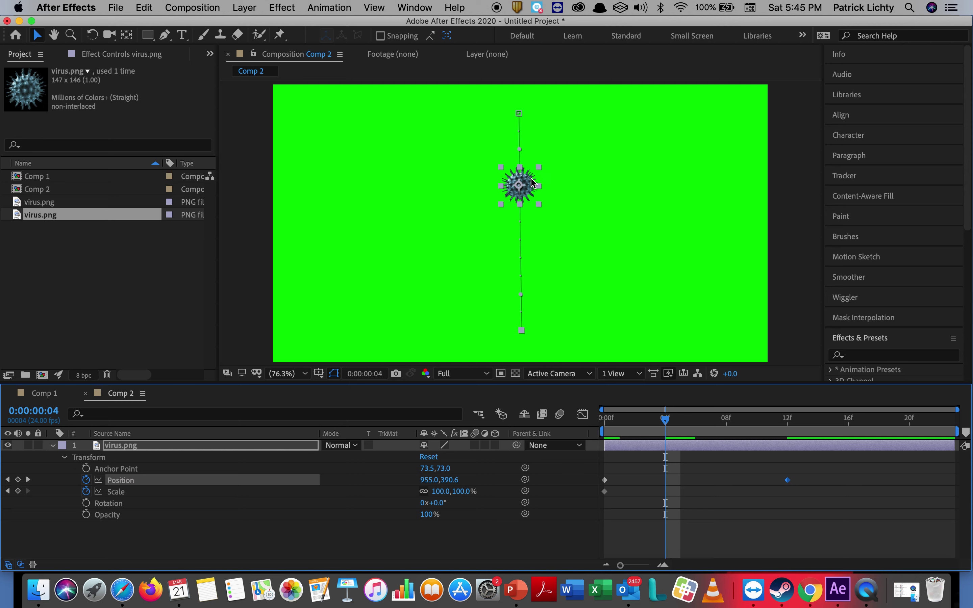
pyautogui.moveTo(530, 185); pyautogui.dragTo(532, 213)
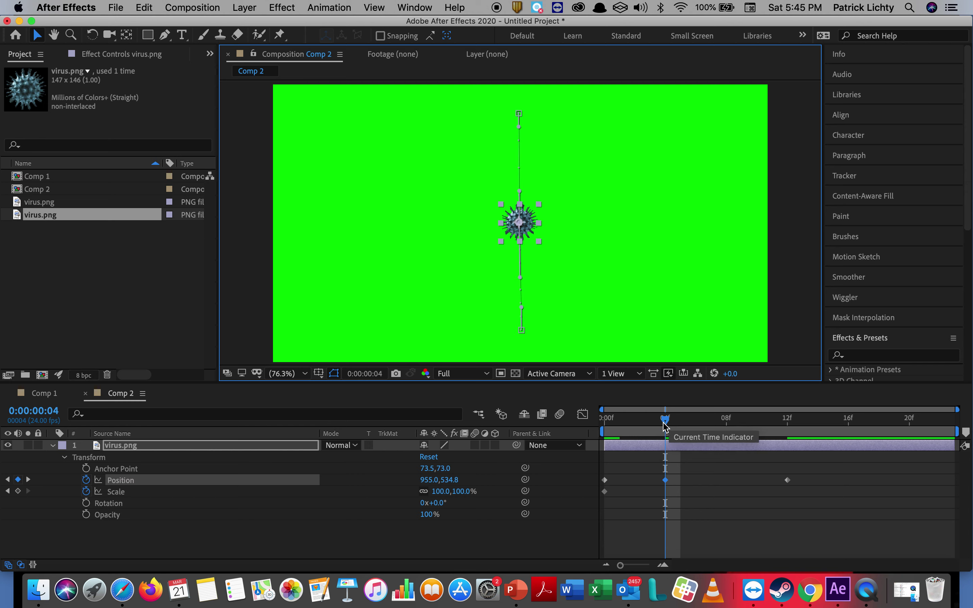
pyautogui.moveTo(665, 425); pyautogui.dragTo(721, 428)
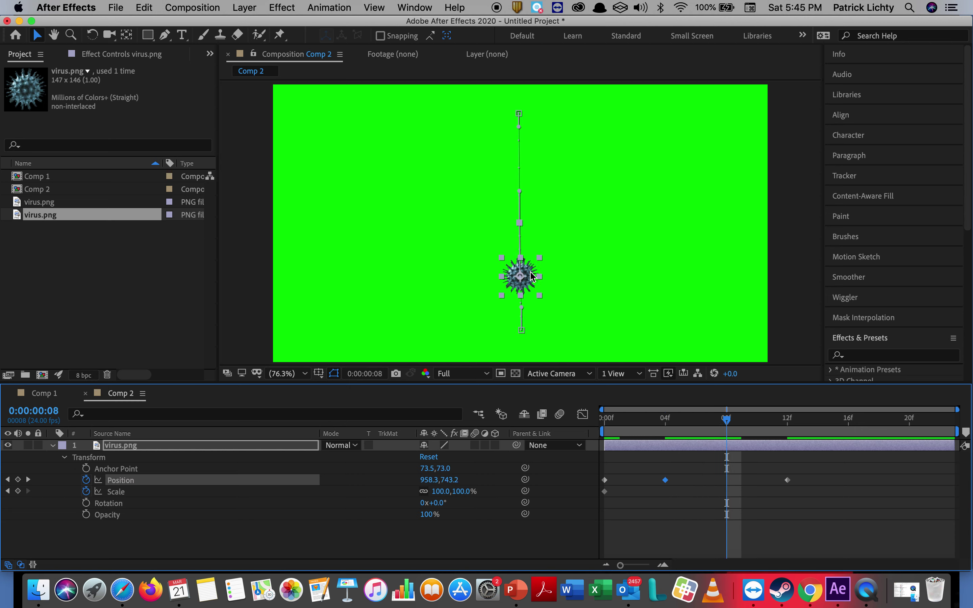
pyautogui.moveTo(531, 275); pyautogui.dragTo(534, 298)
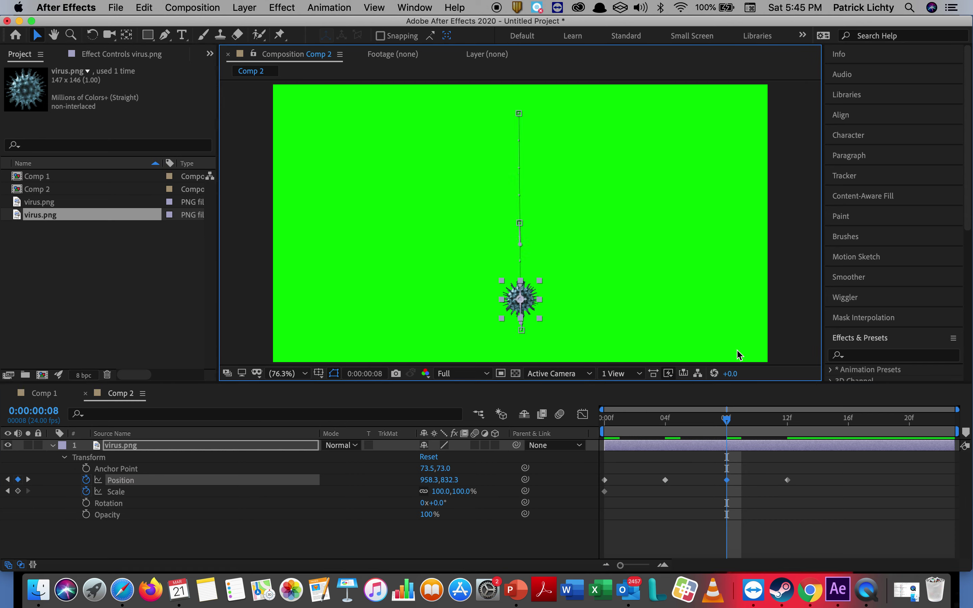
pyautogui.click(738, 422)
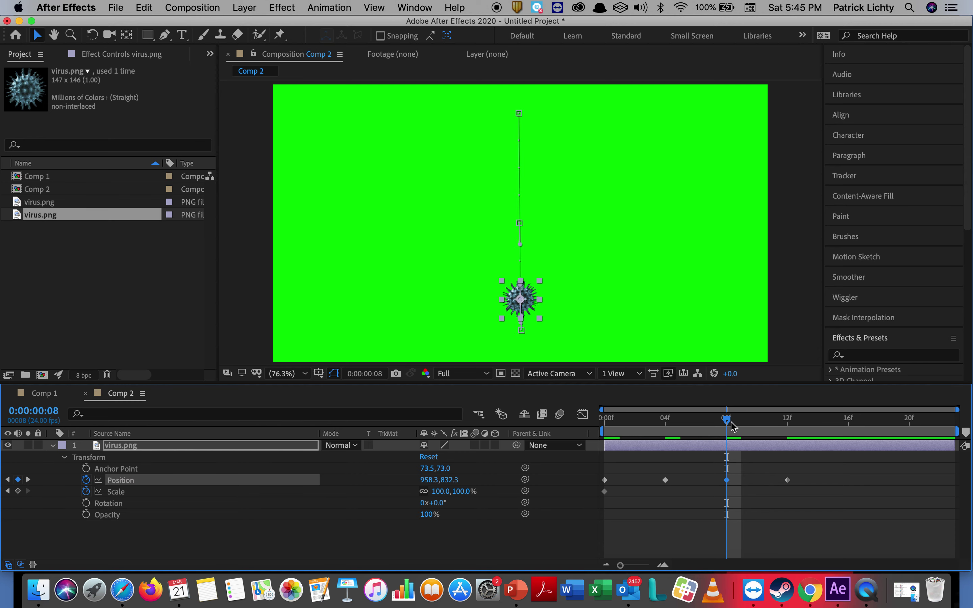
pyautogui.click(758, 424)
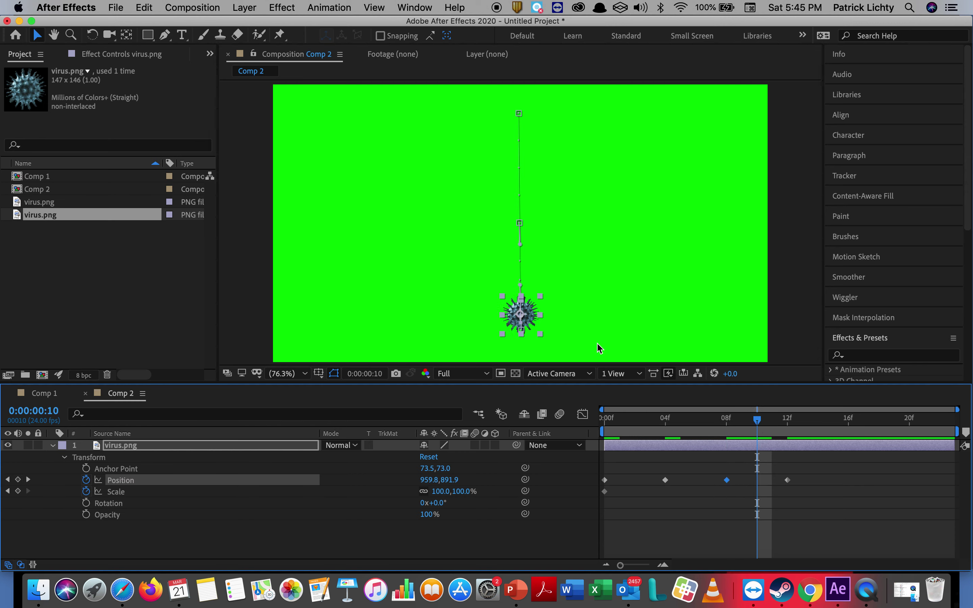
pyautogui.moveTo(531, 314); pyautogui.dragTo(533, 325)
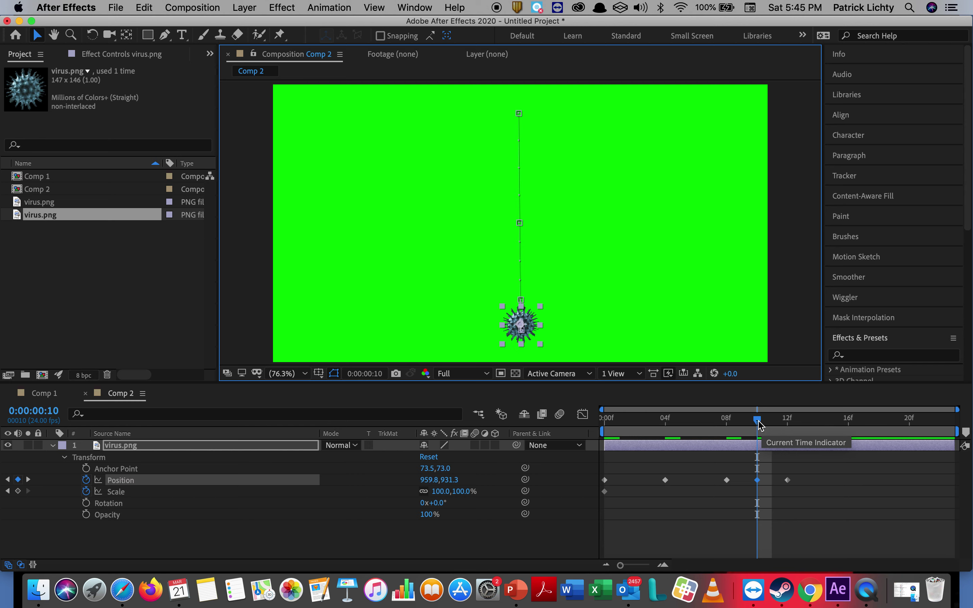
# Shift the frame 10 keyframe to 11 and the frame 4 keyframe to 5.
pyautogui.click(760, 482)
pyautogui.moveTo(760, 483)
pyautogui.mouseDown()
pyautogui.moveTo(775, 483)
pyautogui.moveTo(742, 481)
pyautogui.mouseUp()
pyautogui.moveTo(666, 481); pyautogui.dragTo(681, 482)
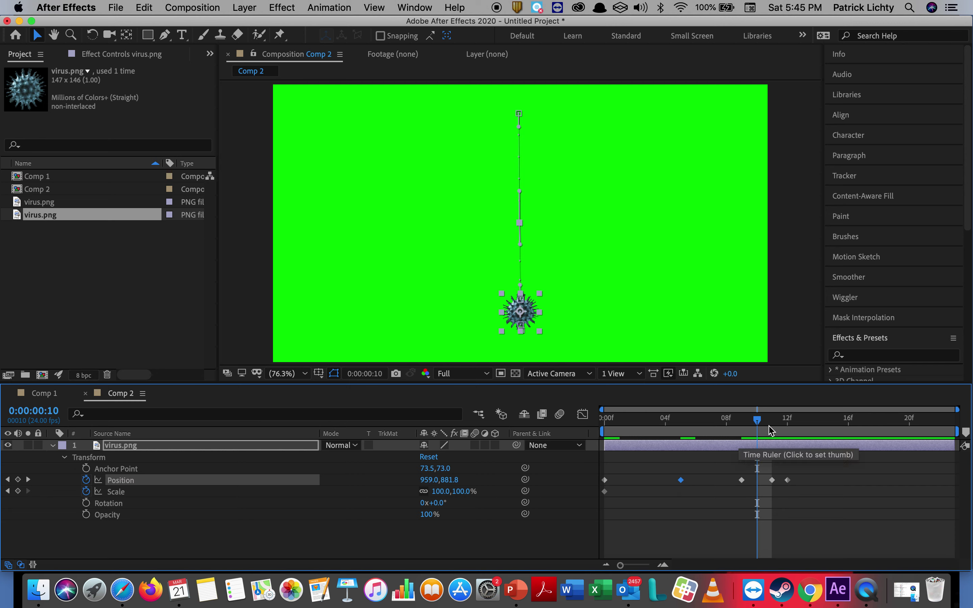
pyautogui.moveTo(758, 422); pyautogui.dragTo(603, 426)
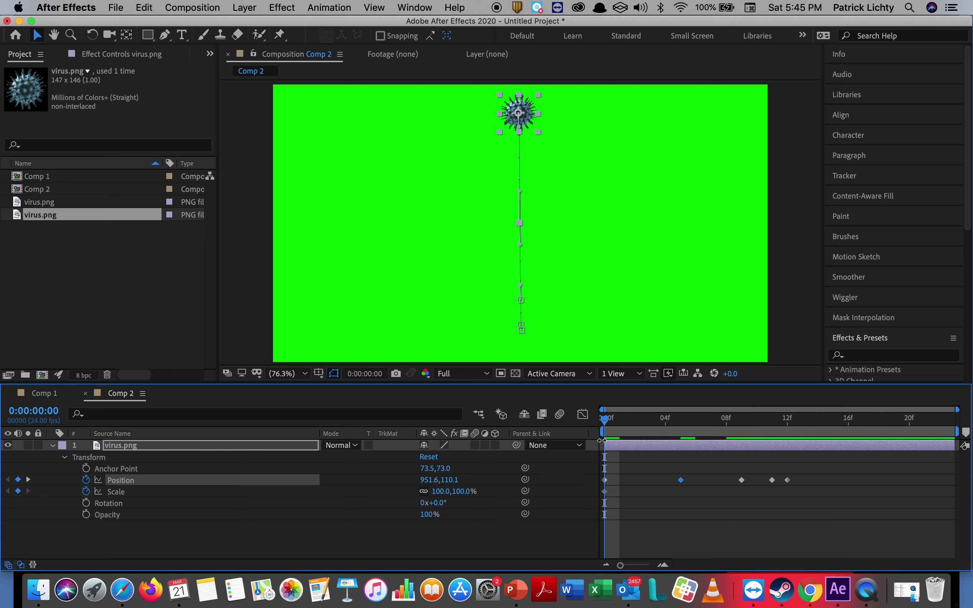
# Preview the falling animation and return to frame 0.
pyautogui.press('space')
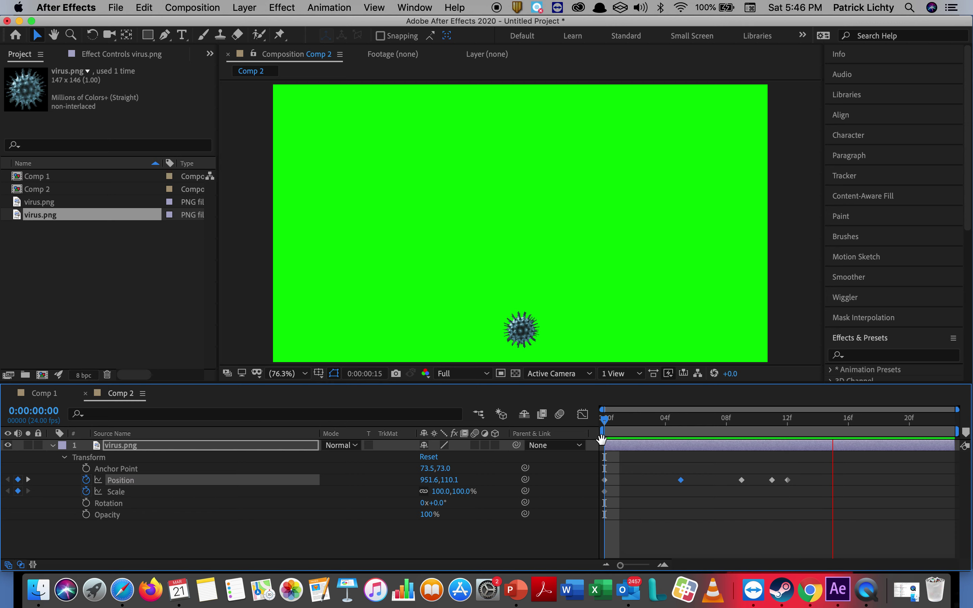
pyautogui.press('space')
pyautogui.press('space')
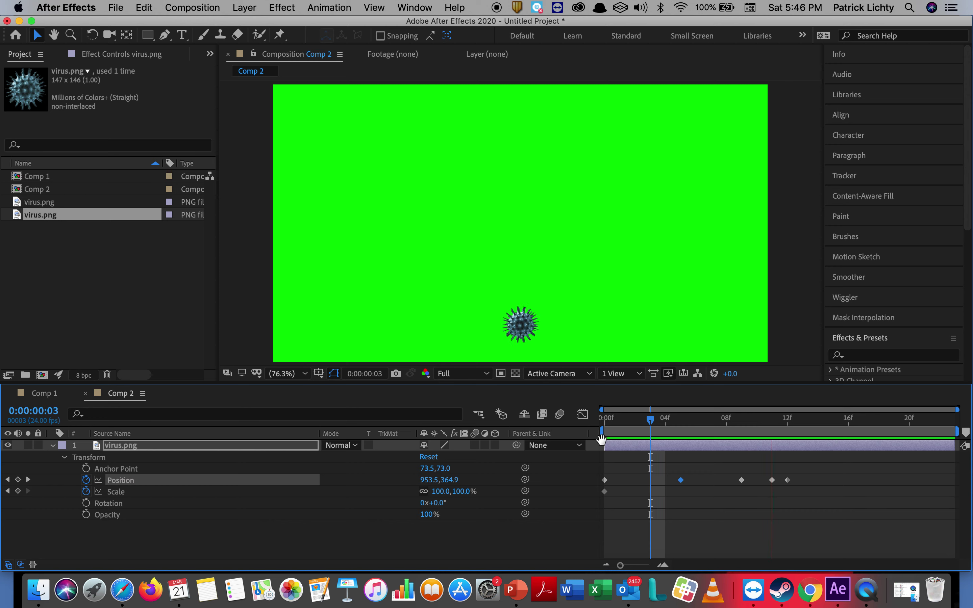
pyautogui.click(602, 439)
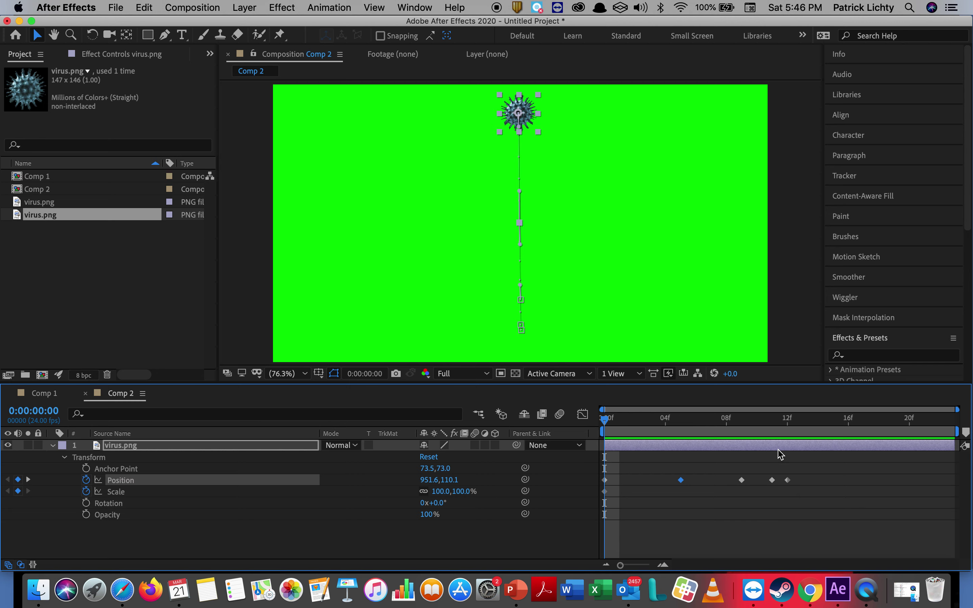
# Add rebound Position keyframes at frames 13 and 15, nudging the virus upward.
pyautogui.click(772, 480)
pyautogui.moveTo(788, 437); pyautogui.dragTo(802, 433)
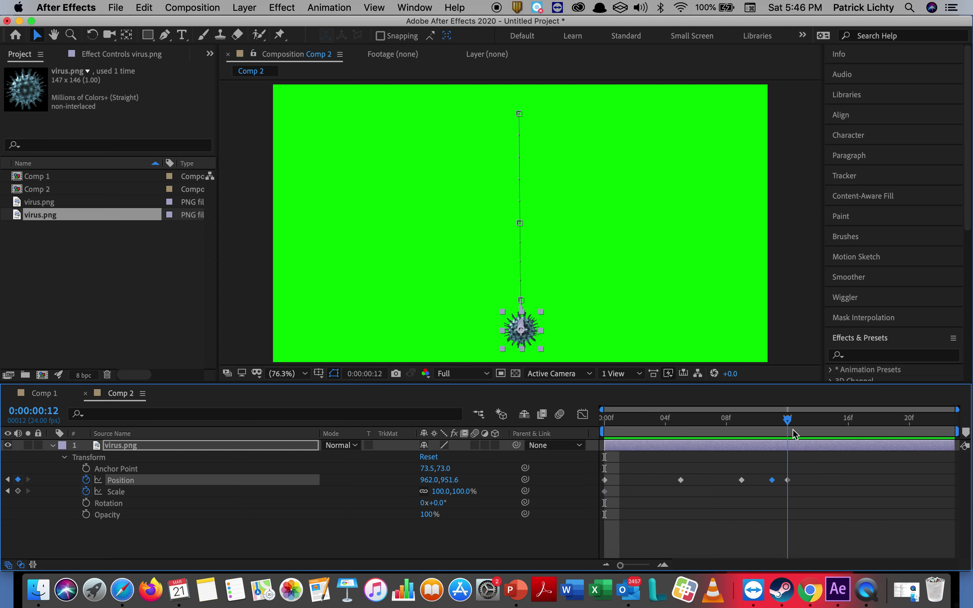
pyautogui.hotkey('shift', 'Up')
pyautogui.hotkey('shift', 'Up')
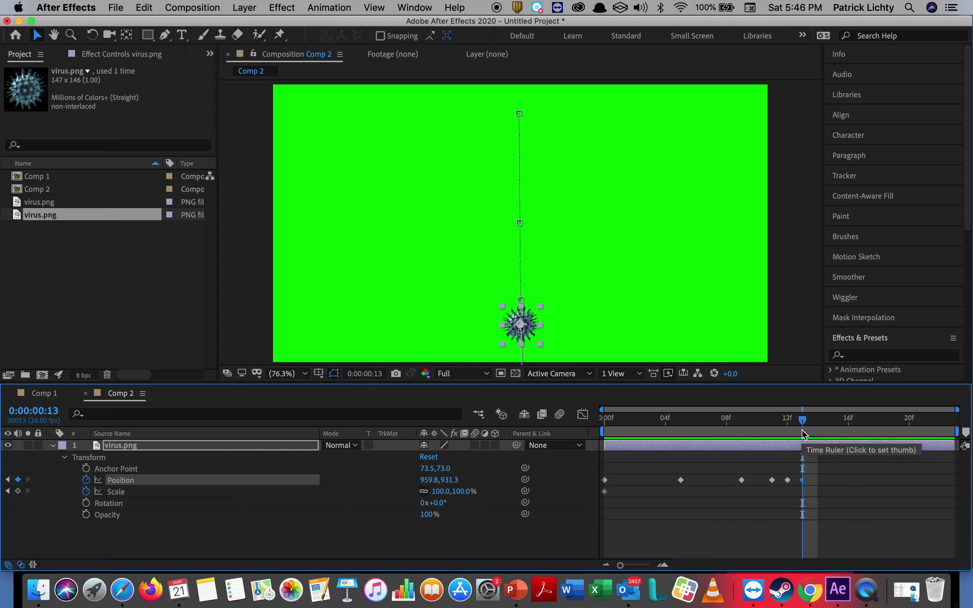
pyautogui.click(743, 481)
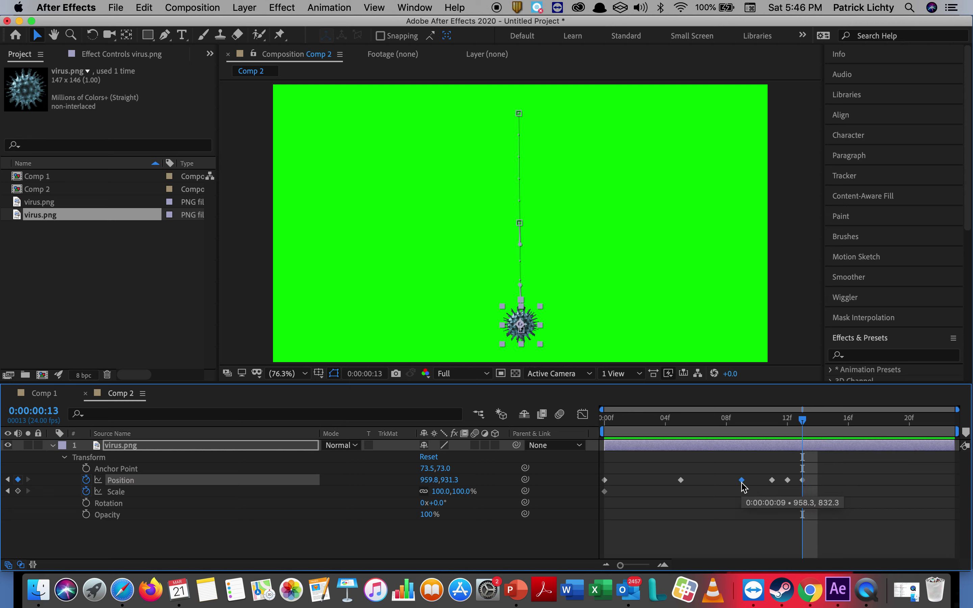
pyautogui.moveTo(803, 426); pyautogui.dragTo(832, 429)
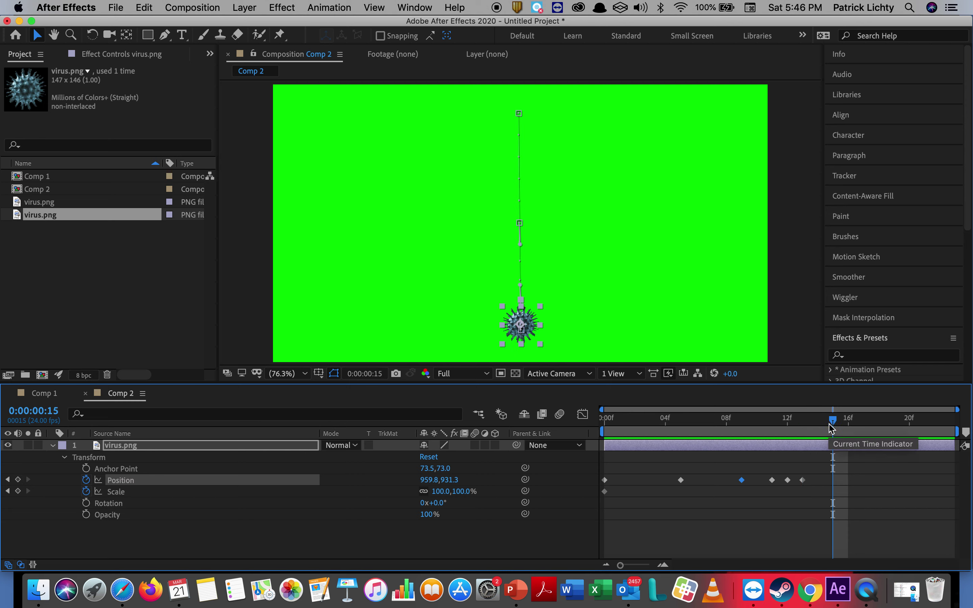
pyautogui.press('super+v')
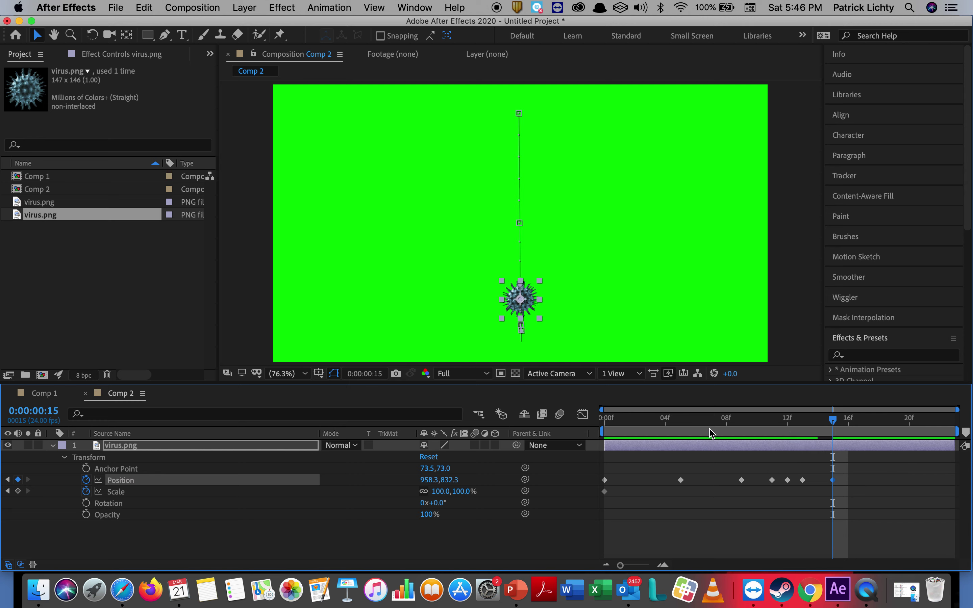
# Scrub from frame 5 to frame 18, checking the rebound Position keyframes.
pyautogui.click(680, 432)
pyautogui.moveTo(680, 431); pyautogui.dragTo(740, 431)
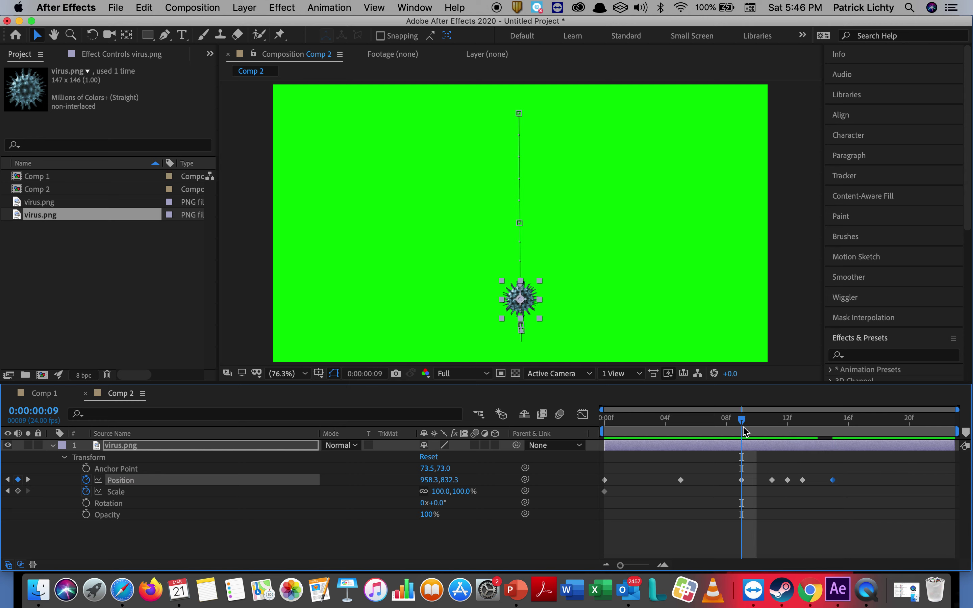
pyautogui.click(832, 427)
pyautogui.moveTo(832, 427); pyautogui.dragTo(849, 426)
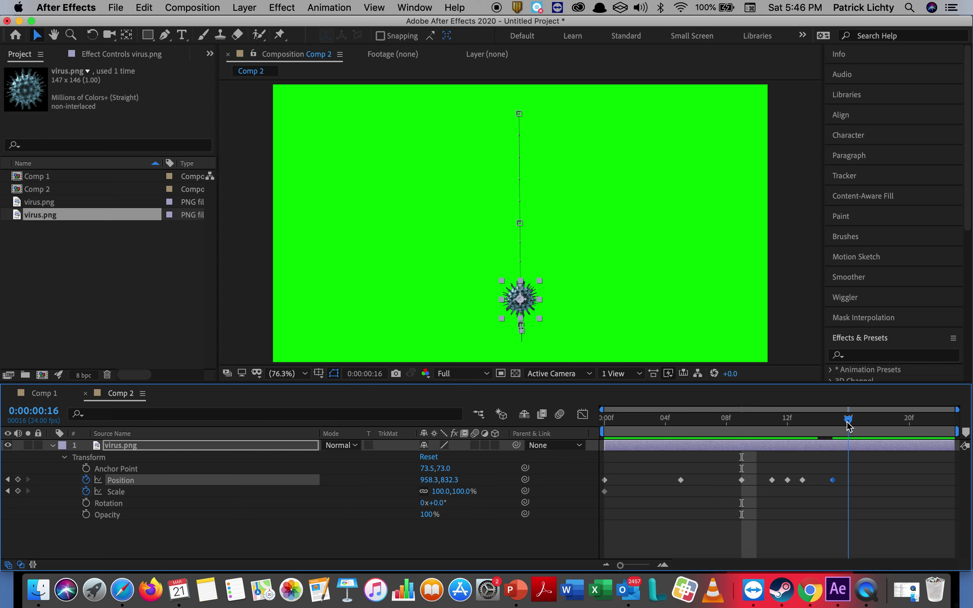
pyautogui.click(682, 480)
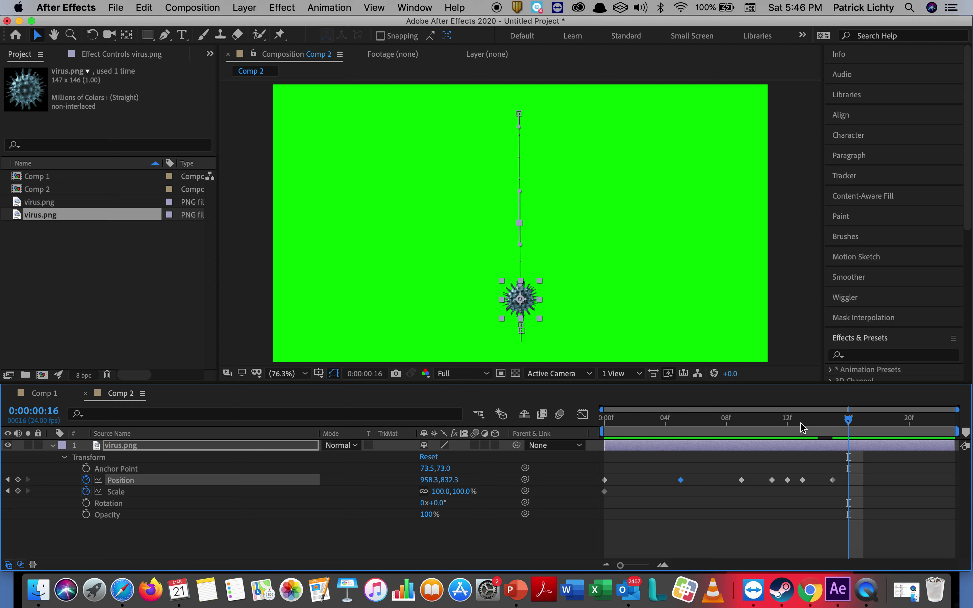
pyautogui.moveTo(838, 427); pyautogui.dragTo(877, 428)
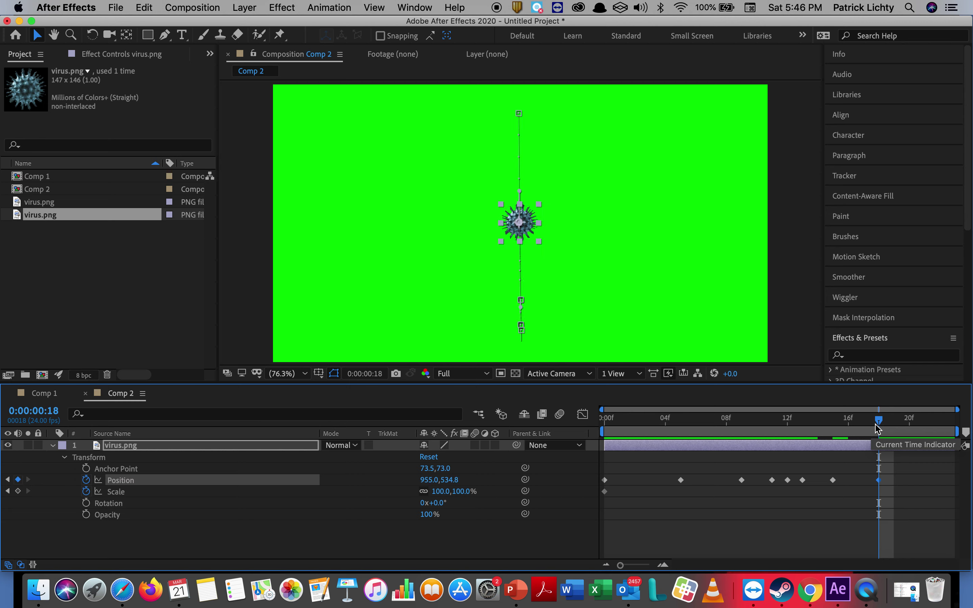
# Preview the bounce from the first frame and bring up the project save dialog.
pyautogui.moveTo(880, 423); pyautogui.dragTo(574, 434)
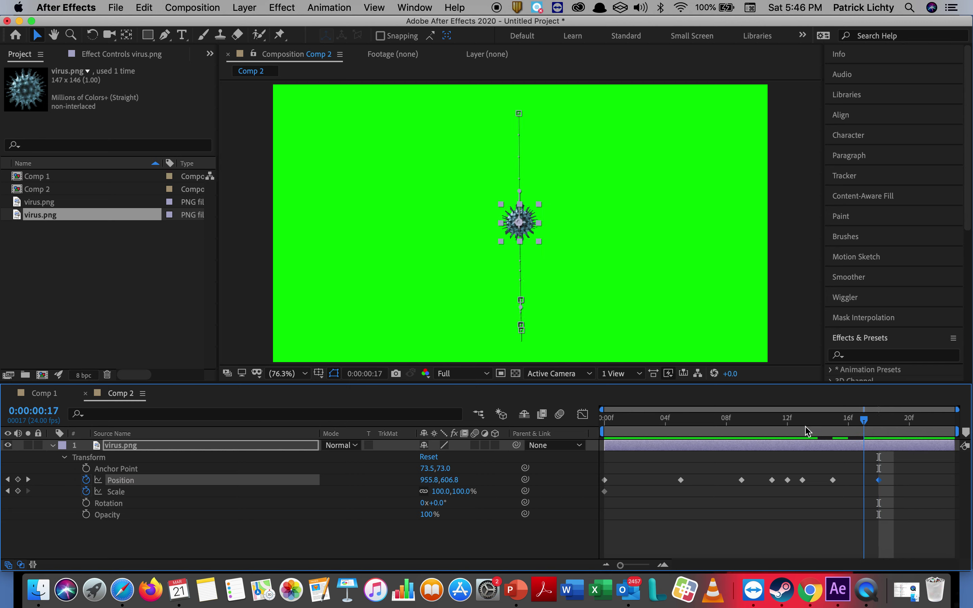
pyautogui.press('space')
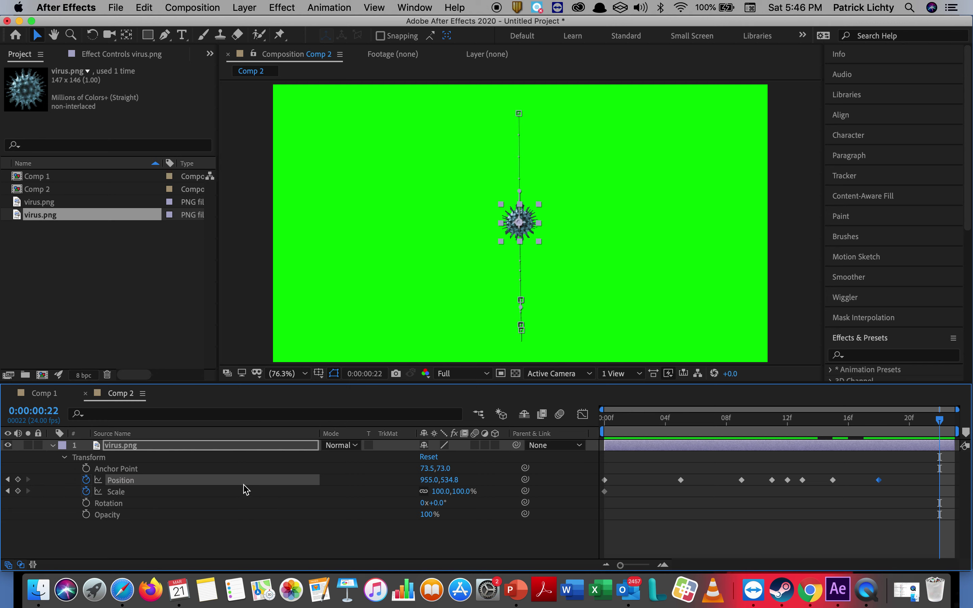
pyautogui.moveTo(630, 420); pyautogui.dragTo(576, 432)
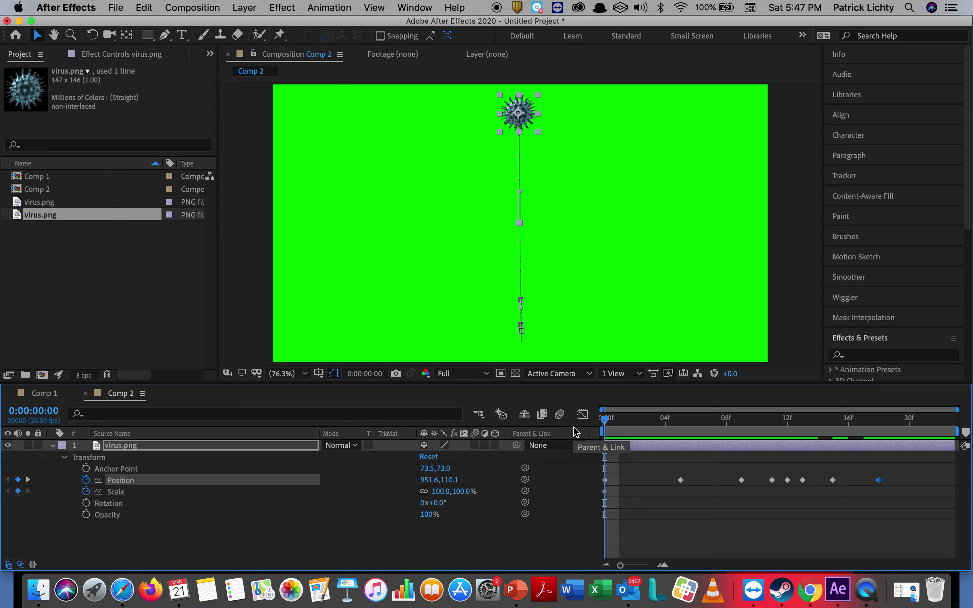
pyautogui.press('super+s')
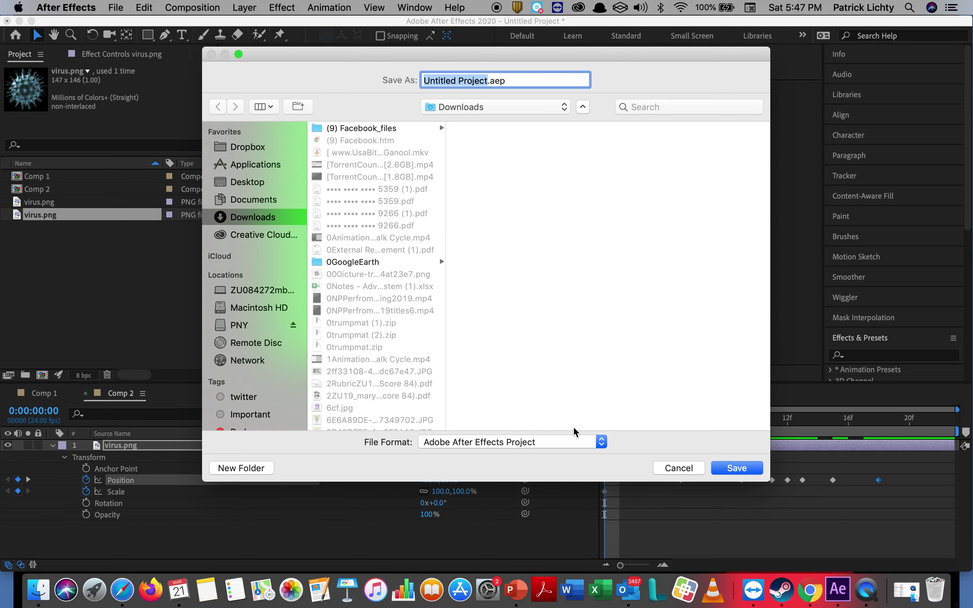
# Save the project as 'ball bounce' in Downloads and preview the bounce.
pyautogui.write('ball bounce')
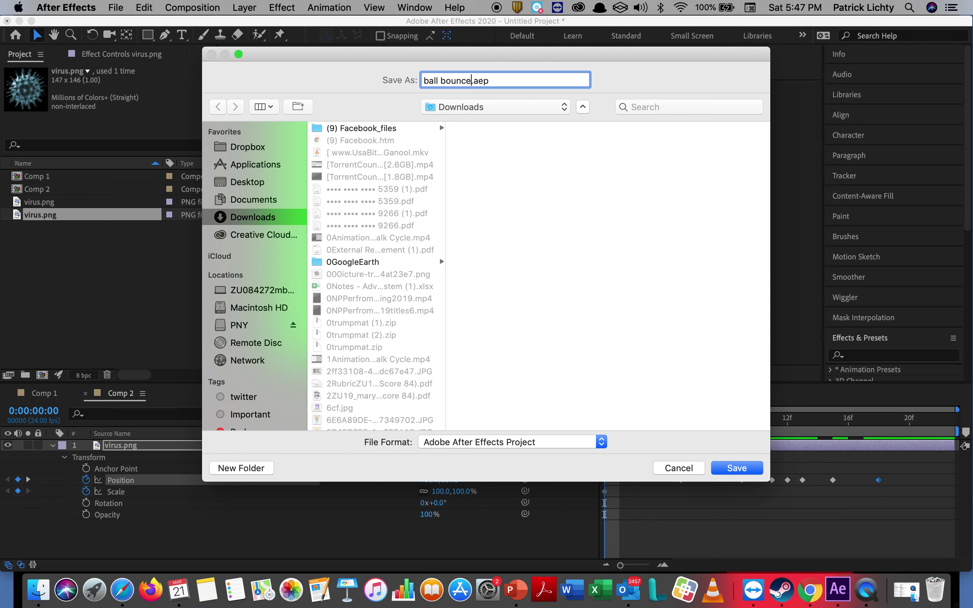
pyautogui.press('Return')
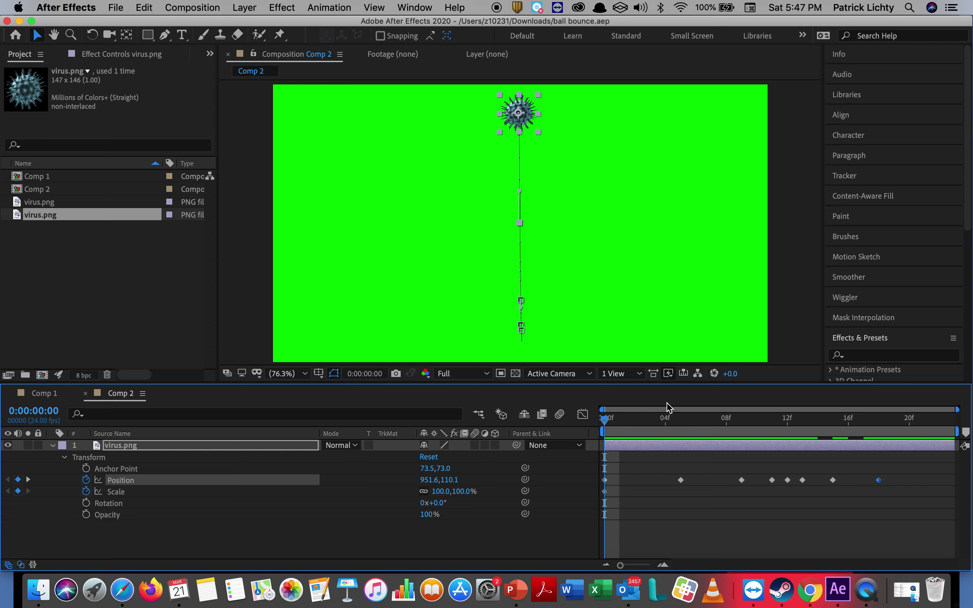
pyautogui.press('space')
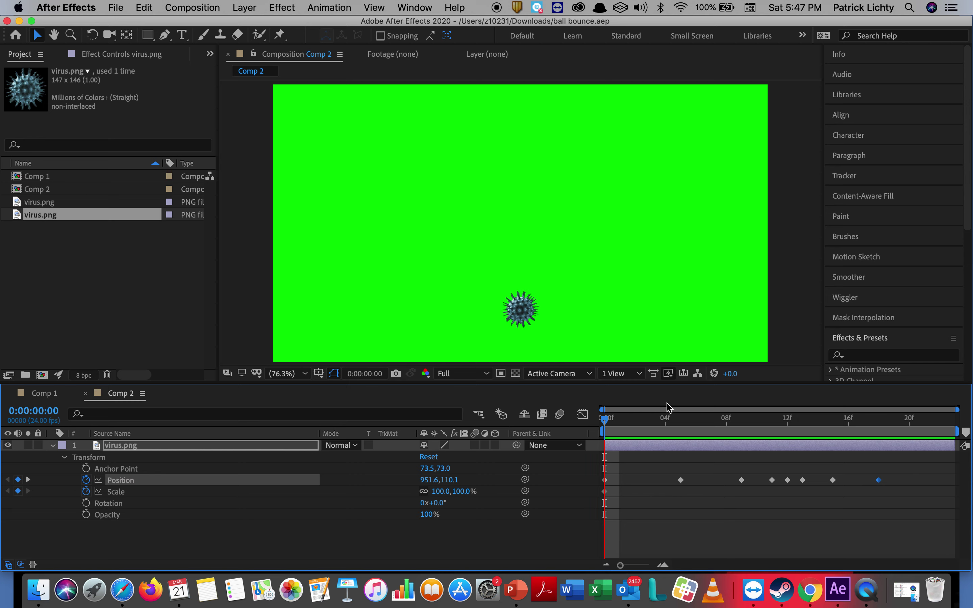
pyautogui.press('space')
pyautogui.click(635, 421)
pyautogui.moveTo(635, 423)
pyautogui.mouseDown()
pyautogui.moveTo(596, 423)
pyautogui.moveTo(772, 432)
pyautogui.mouseUp()
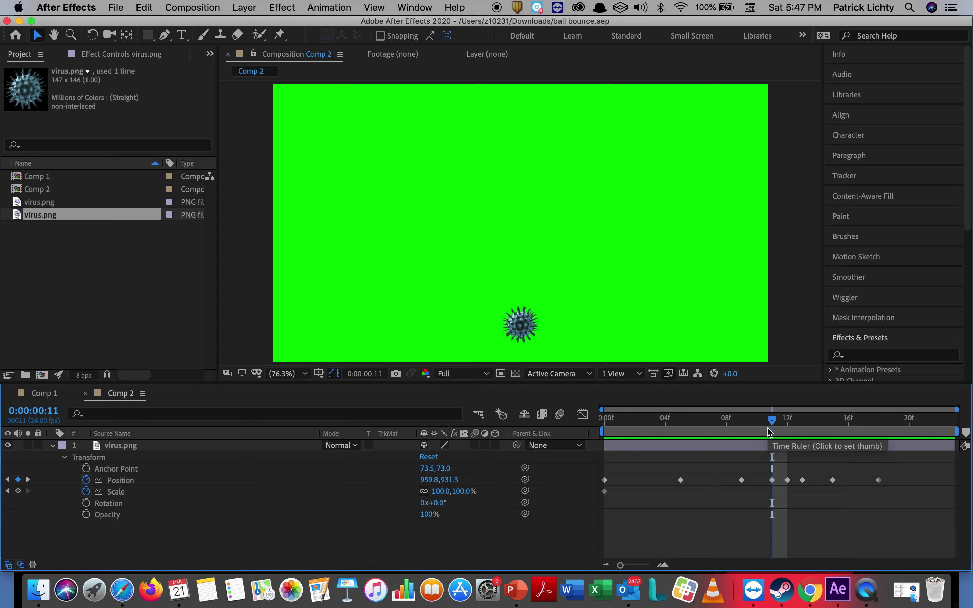
pyautogui.moveTo(769, 433); pyautogui.dragTo(652, 433)
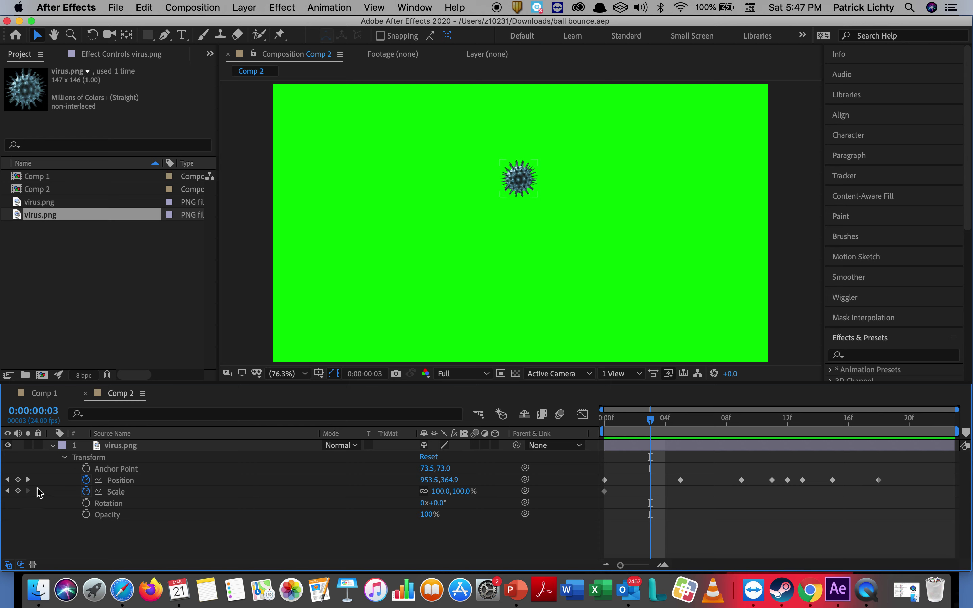
pyautogui.click(17, 491)
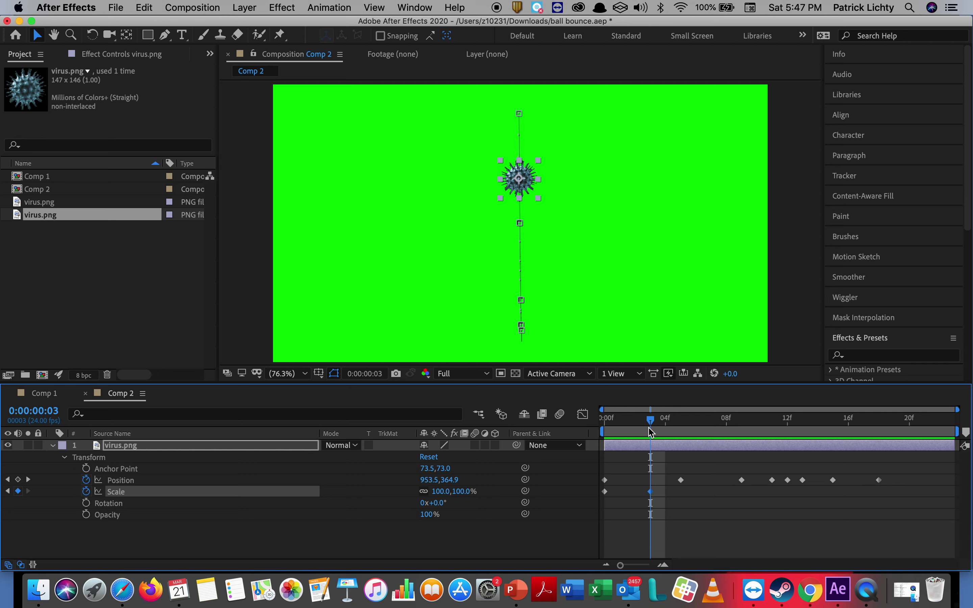
# At frame 10, stretch the virus tall and narrow to 62,153% scale.
pyautogui.moveTo(651, 424); pyautogui.dragTo(769, 439)
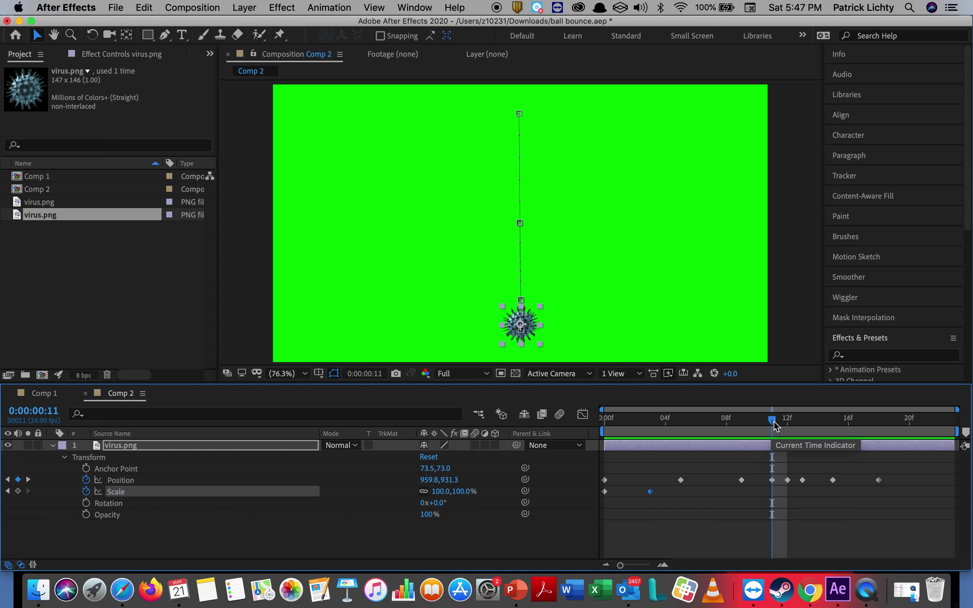
pyautogui.click(758, 427)
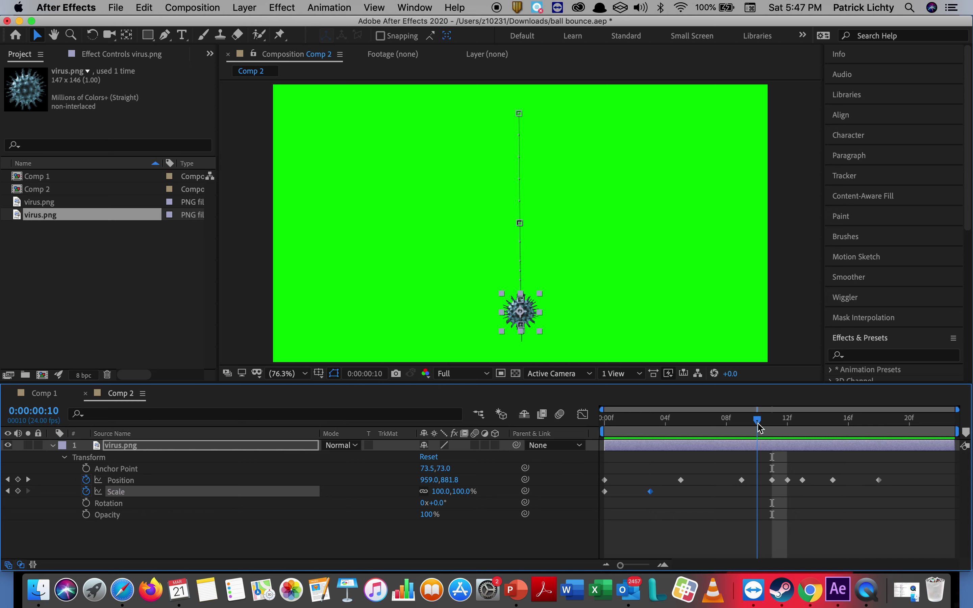
pyautogui.moveTo(521, 298); pyautogui.dragTo(520, 285)
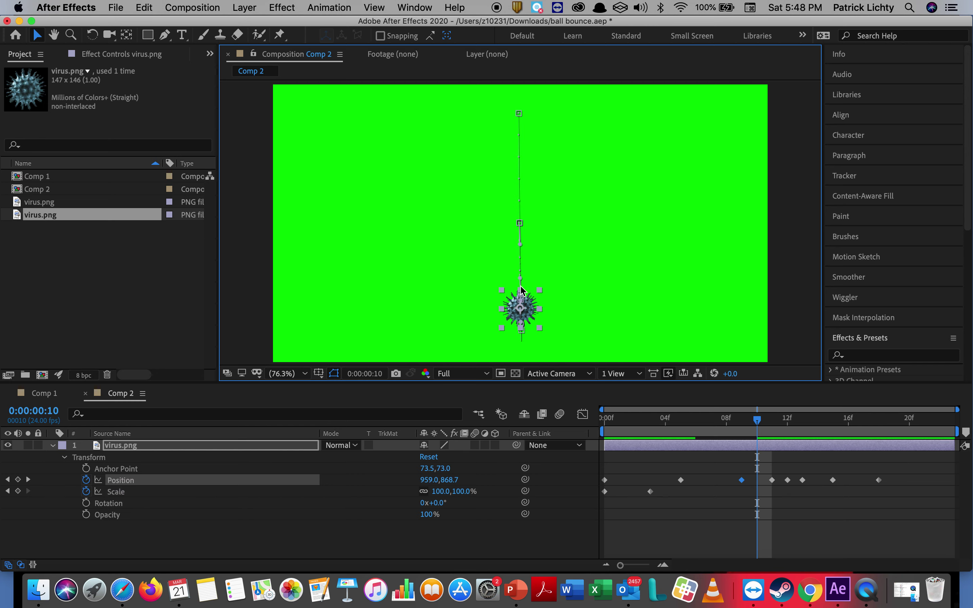
pyautogui.press('super+z')
pyautogui.press('super+z')
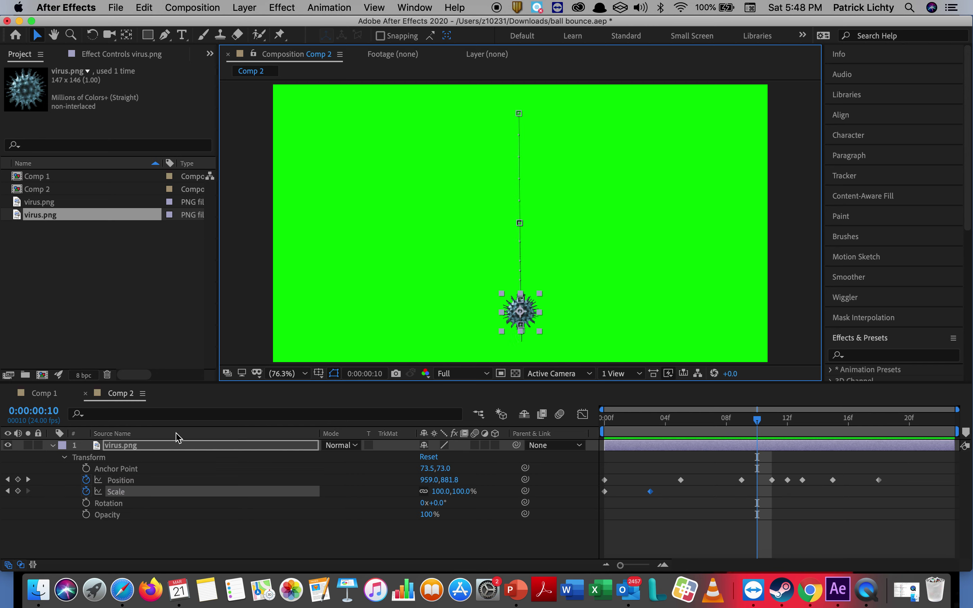
pyautogui.click(127, 493)
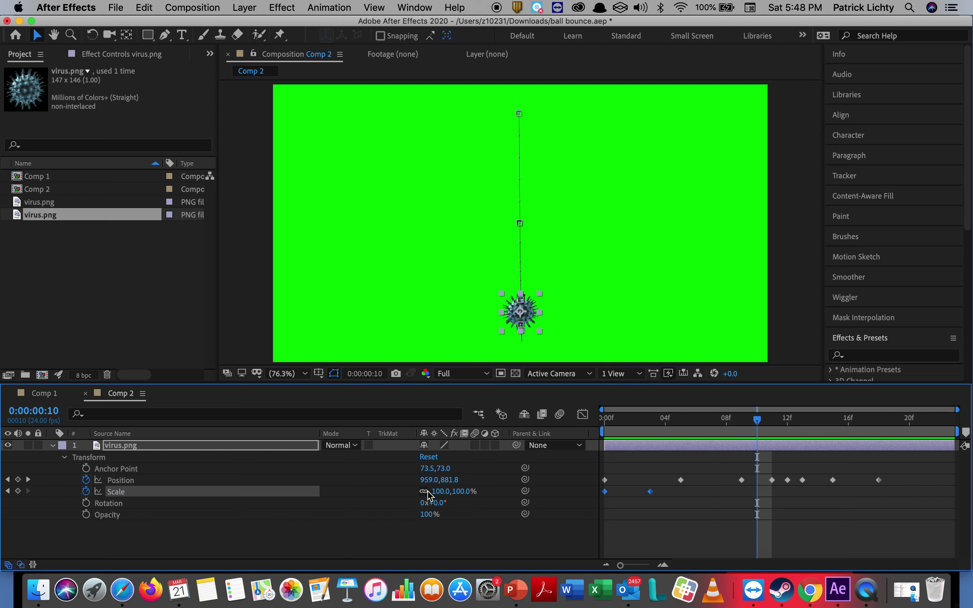
pyautogui.moveTo(463, 492)
pyautogui.mouseDown()
pyautogui.moveTo(452, 492)
pyautogui.moveTo(506, 496)
pyautogui.mouseUp()
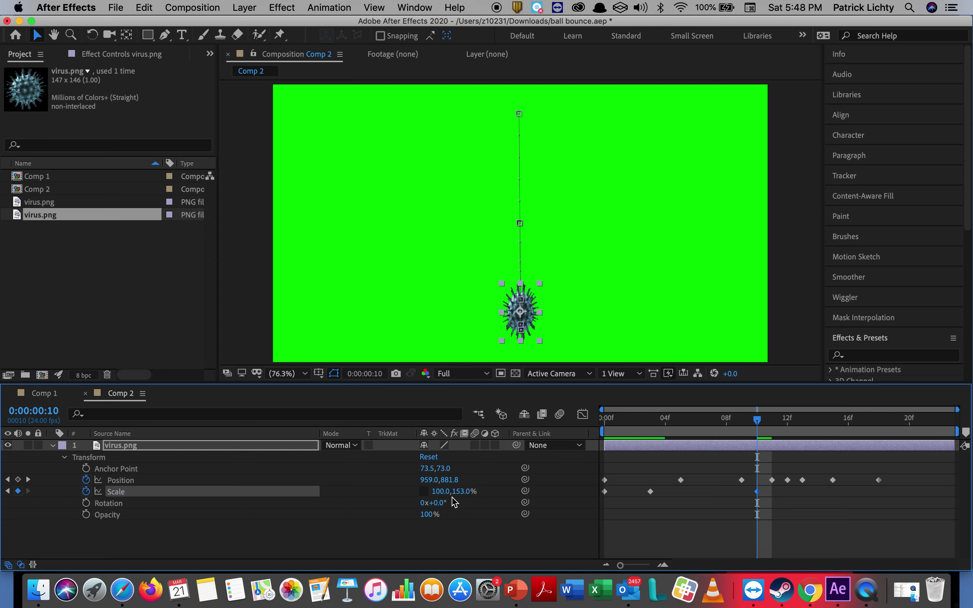
pyautogui.moveTo(444, 494); pyautogui.dragTo(421, 491)
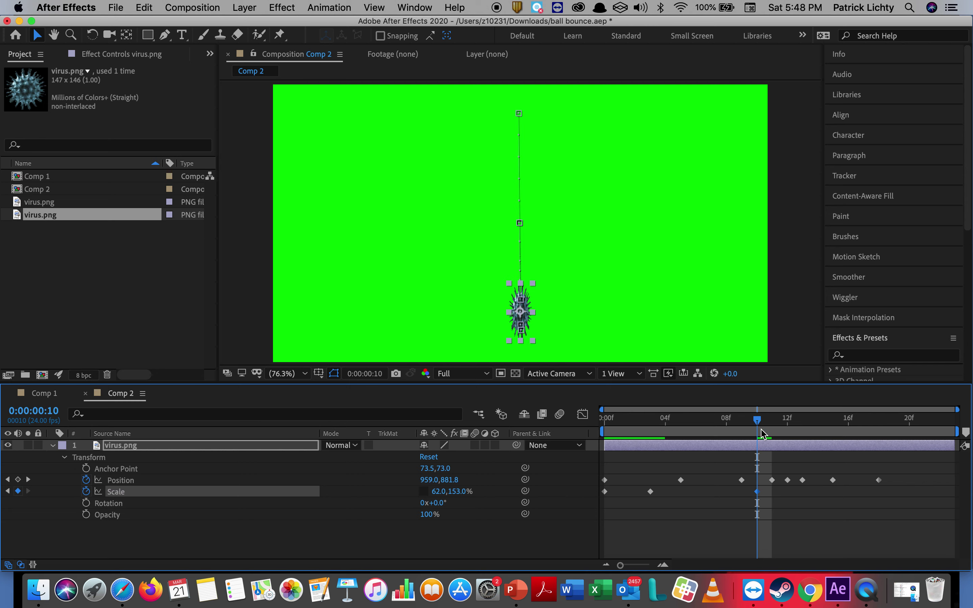
pyautogui.moveTo(758, 422); pyautogui.dragTo(783, 426)
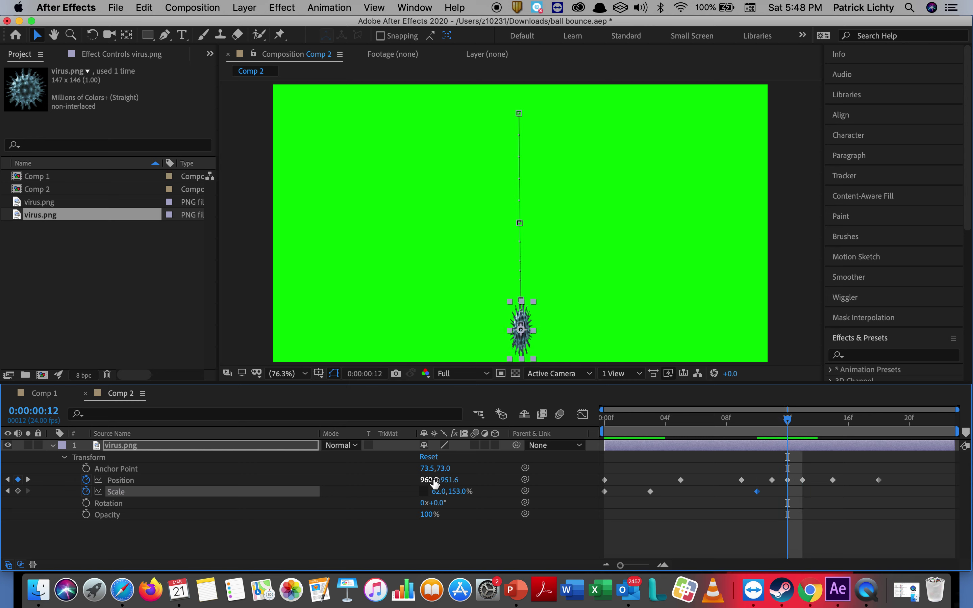
# Key Scale at frame 12 and type exact values for a 200,50% squash.
pyautogui.moveTo(436, 492)
pyautogui.mouseDown()
pyautogui.moveTo(422, 492)
pyautogui.moveTo(472, 503)
pyautogui.mouseUp()
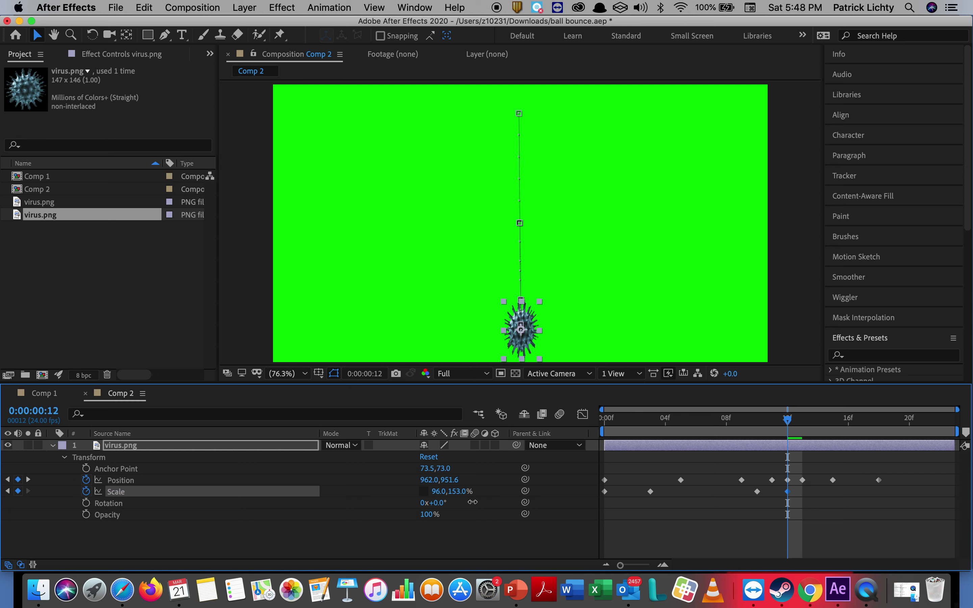
pyautogui.moveTo(476, 502); pyautogui.dragTo(525, 503)
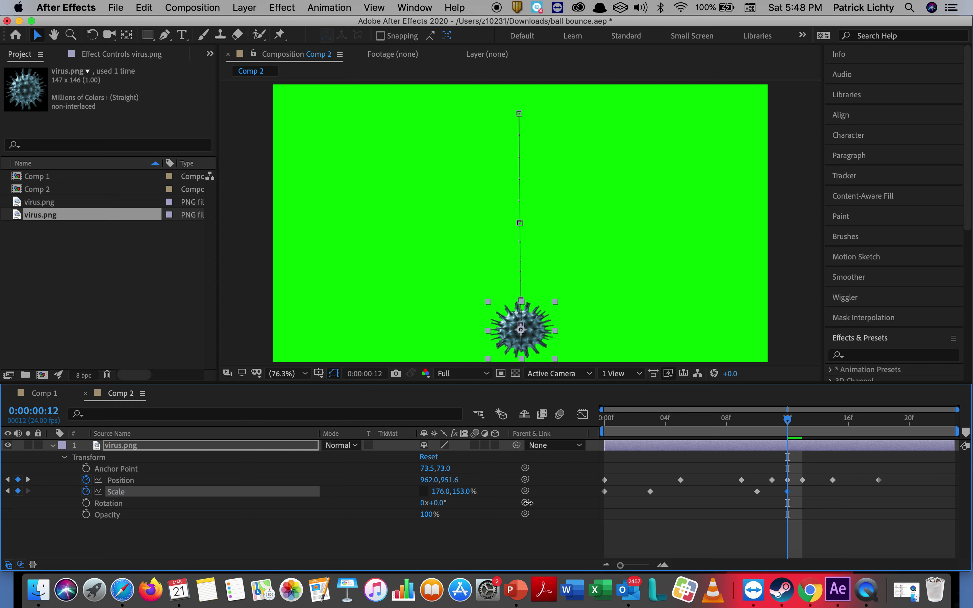
pyautogui.click(442, 491)
pyautogui.write('175')
pyautogui.click(466, 492)
pyautogui.write('50')
pyautogui.press('Return')
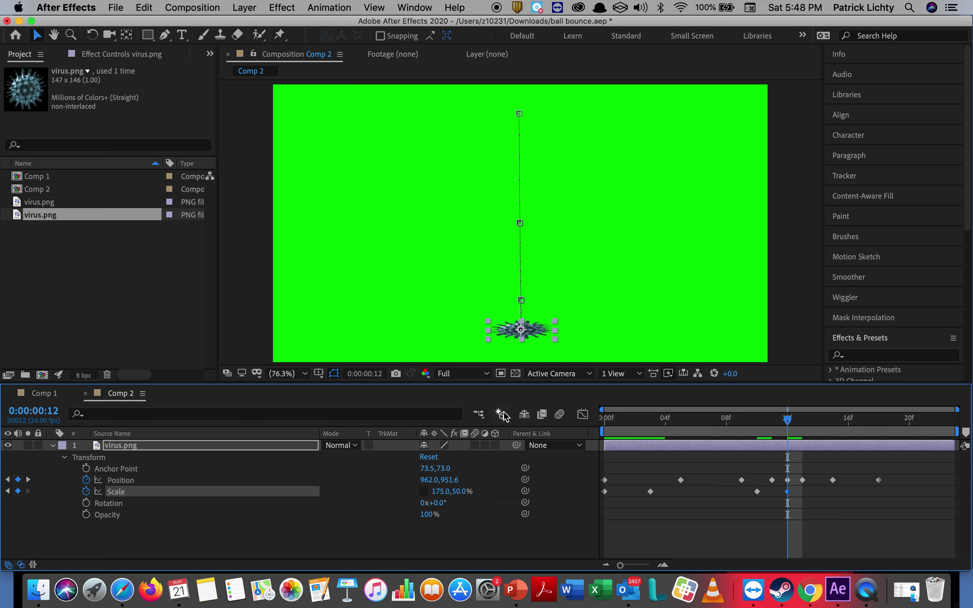
pyautogui.click(444, 494)
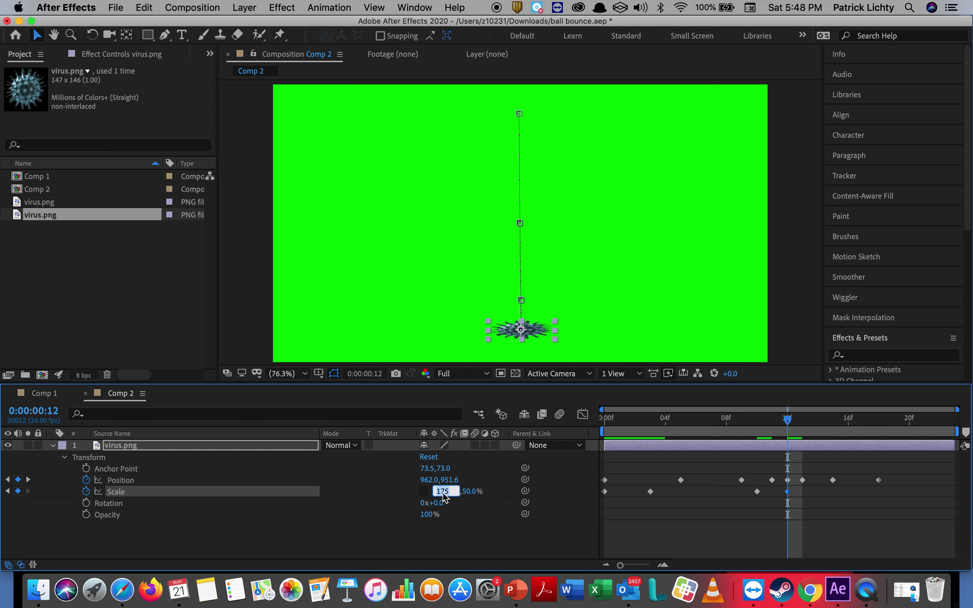
pyautogui.write('200')
pyautogui.press('Return')
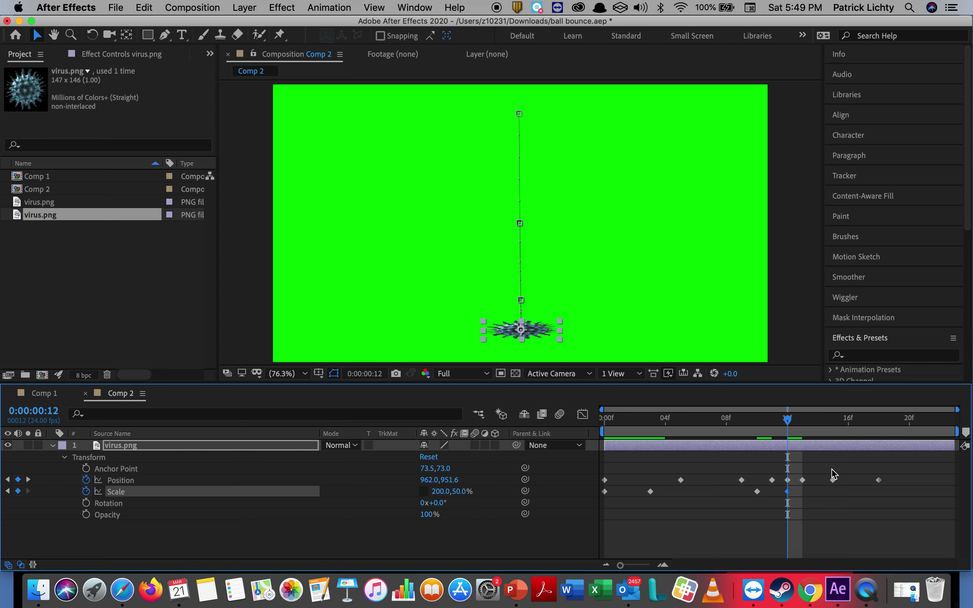
# Paste the stretched 62,153% scale keyframe at frame 14 after impact.
pyautogui.moveTo(788, 420); pyautogui.dragTo(816, 423)
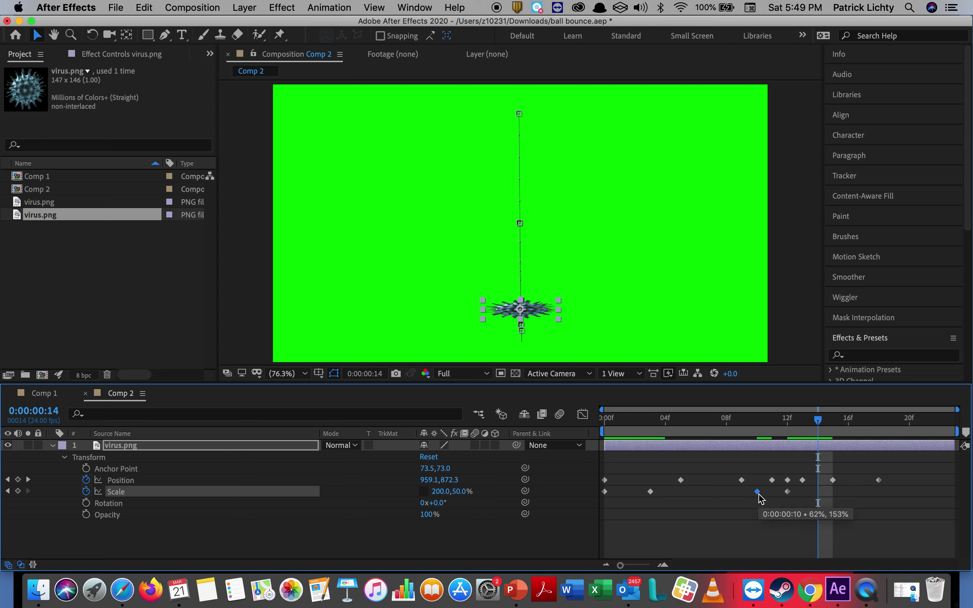
pyautogui.hotkey('ctrl', 'c')
pyautogui.hotkey('ctrl', 'v')
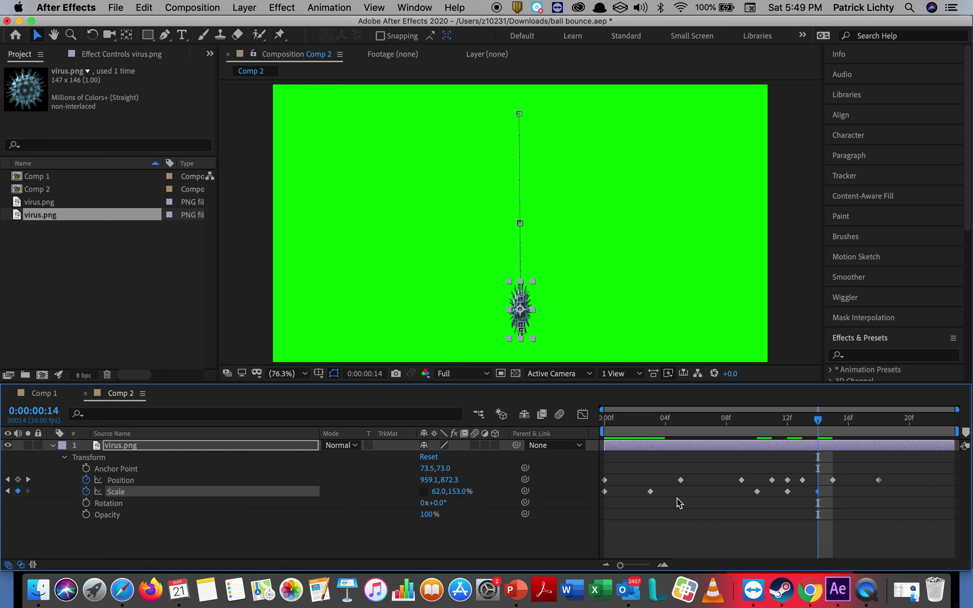
# Restore the virus to 100,100% scale with a keyframe at frame 19.
pyautogui.moveTo(641, 420)
pyautogui.mouseDown()
pyautogui.moveTo(655, 424)
pyautogui.moveTo(601, 431)
pyautogui.moveTo(652, 435)
pyautogui.mouseUp()
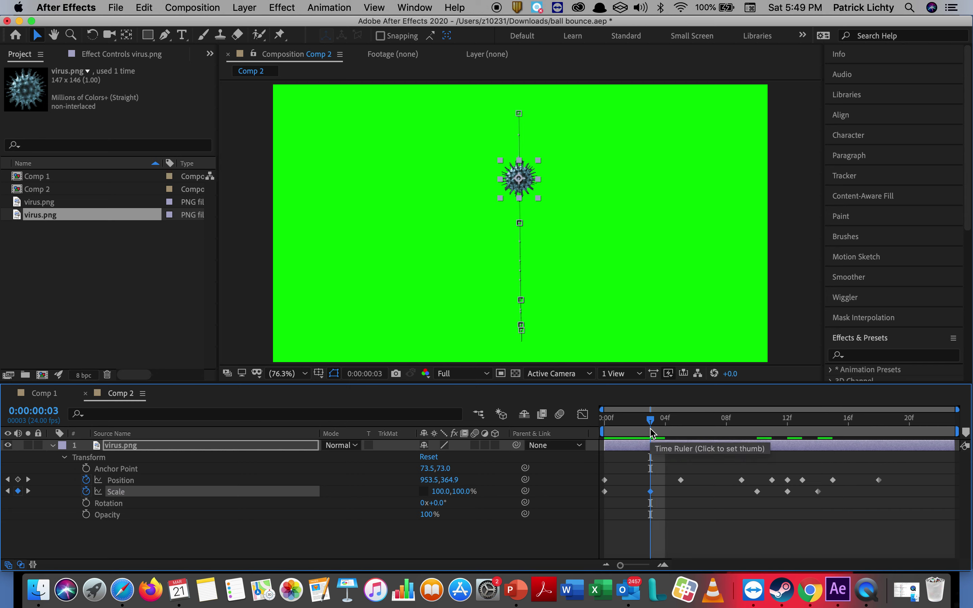
pyautogui.click(910, 422)
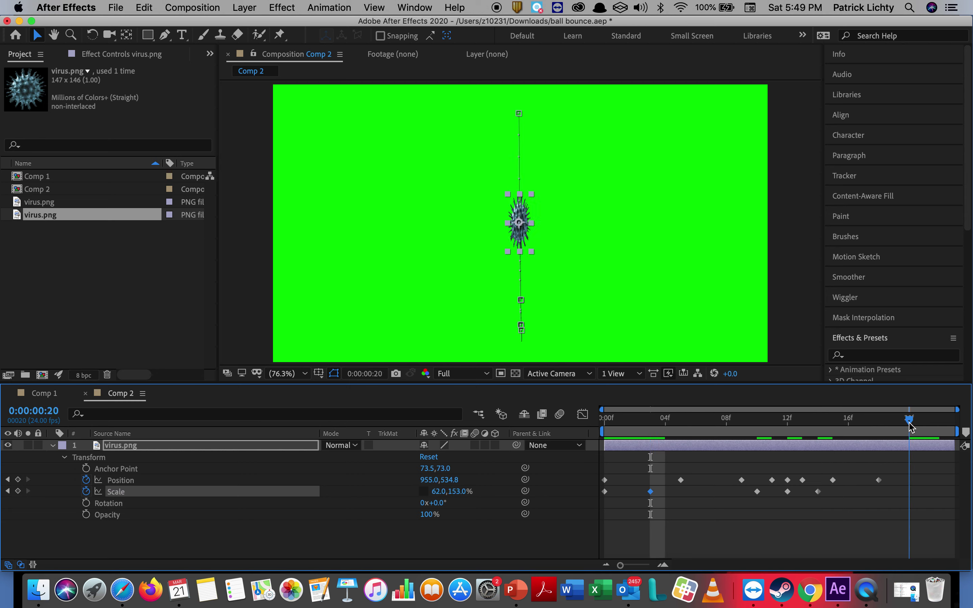
pyautogui.moveTo(911, 426)
pyautogui.mouseDown()
pyautogui.moveTo(940, 422)
pyautogui.moveTo(900, 447)
pyautogui.mouseUp()
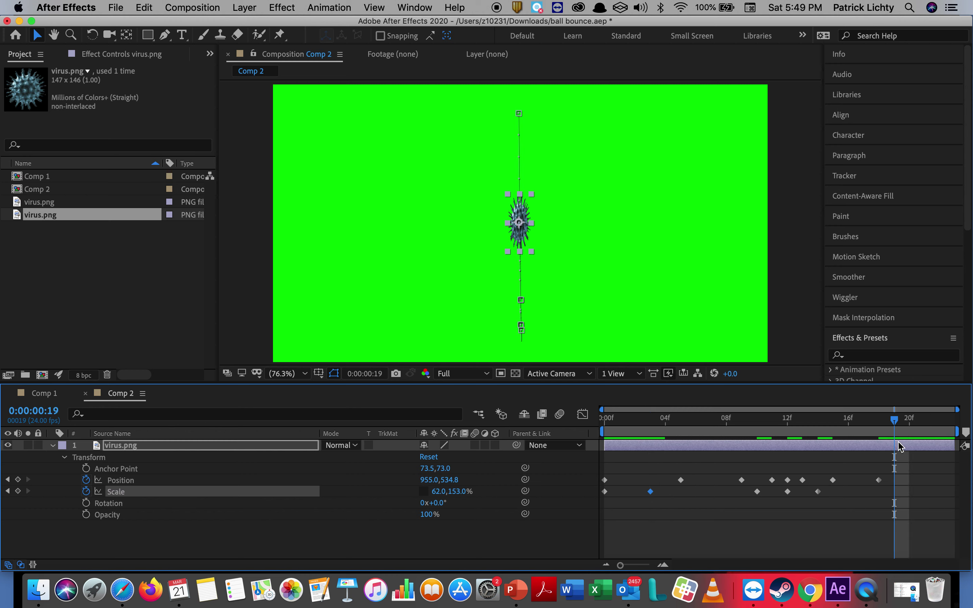
pyautogui.press('super+v')
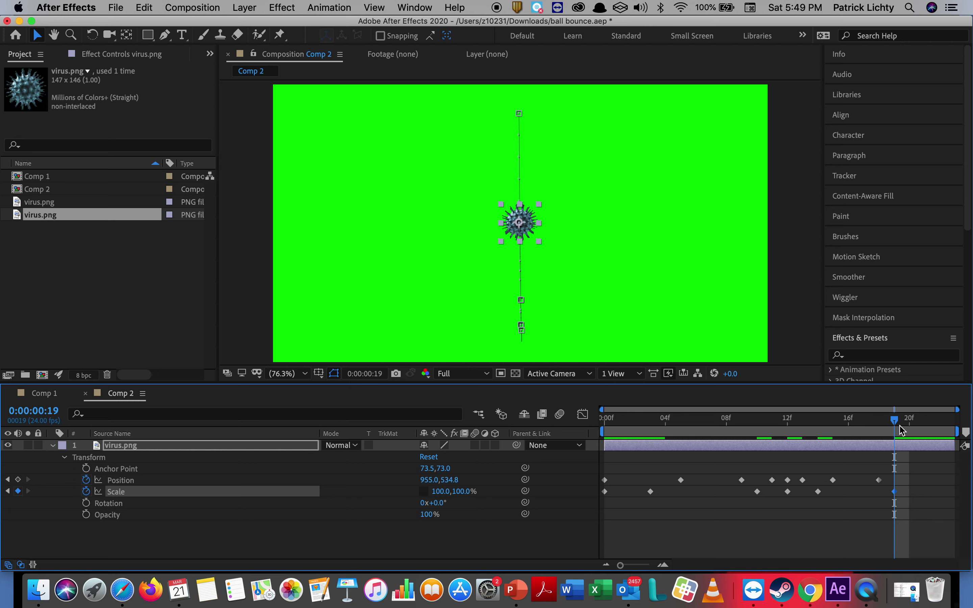
pyautogui.moveTo(896, 426); pyautogui.dragTo(543, 460)
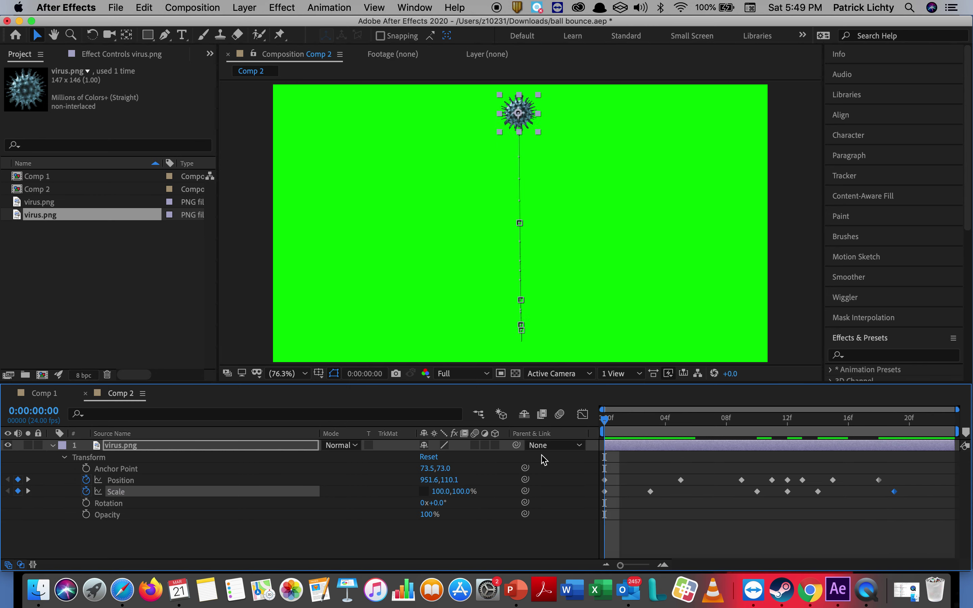
# Save ball bounce.aep and play through the squash-and-stretch bounce once.
pyautogui.press('super+s')
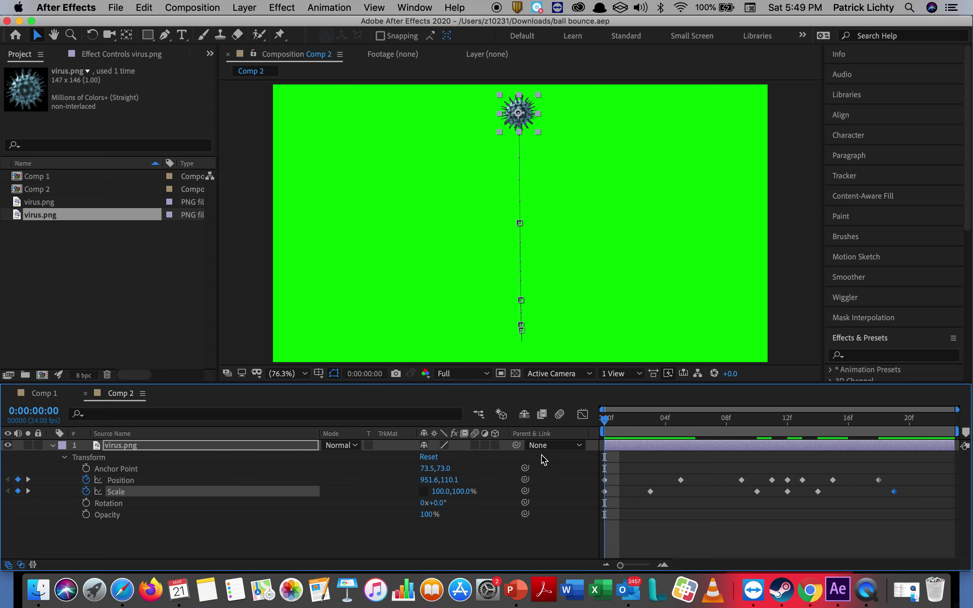
pyautogui.press('space')
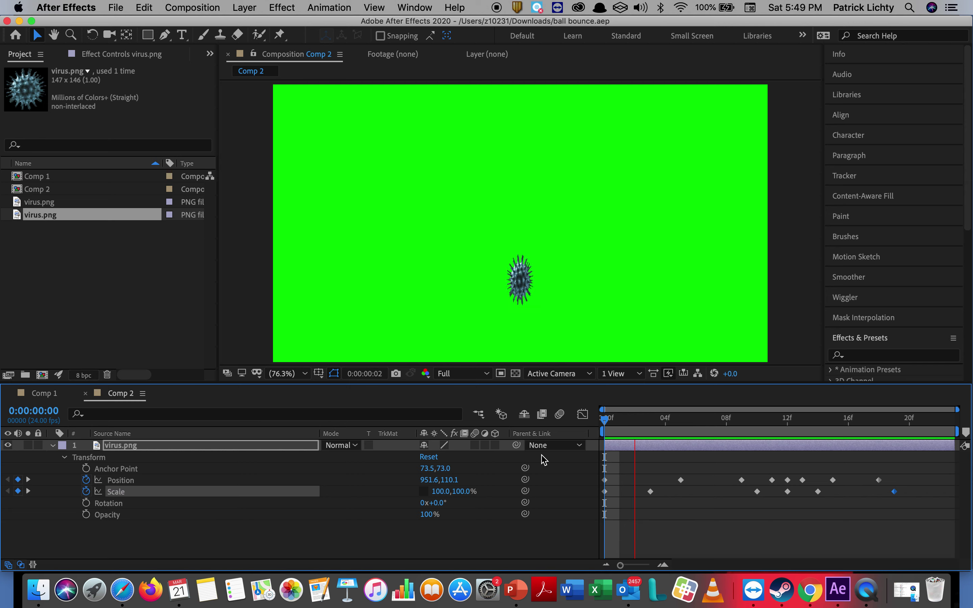
pyautogui.press('space')
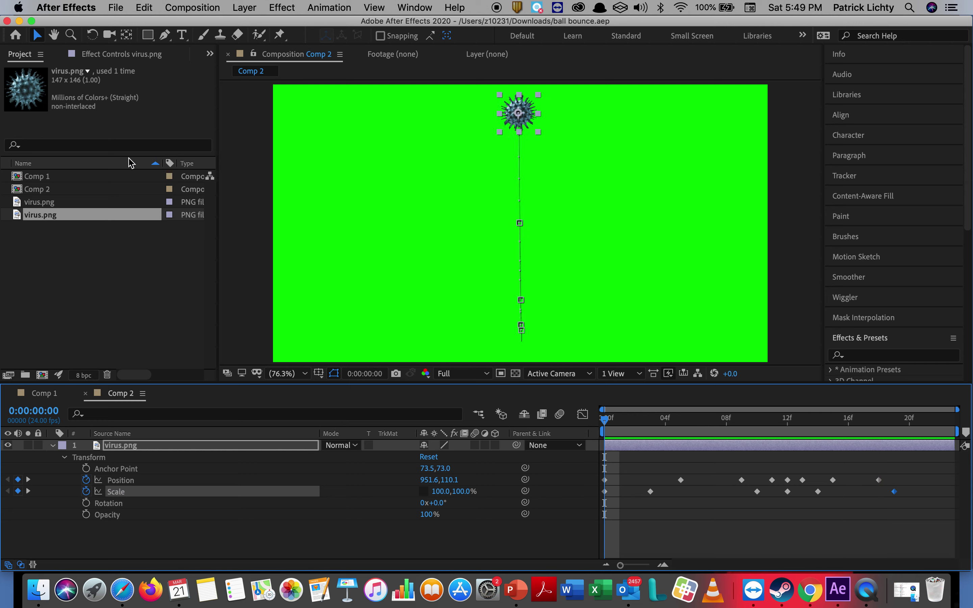
pyautogui.click(116, 8)
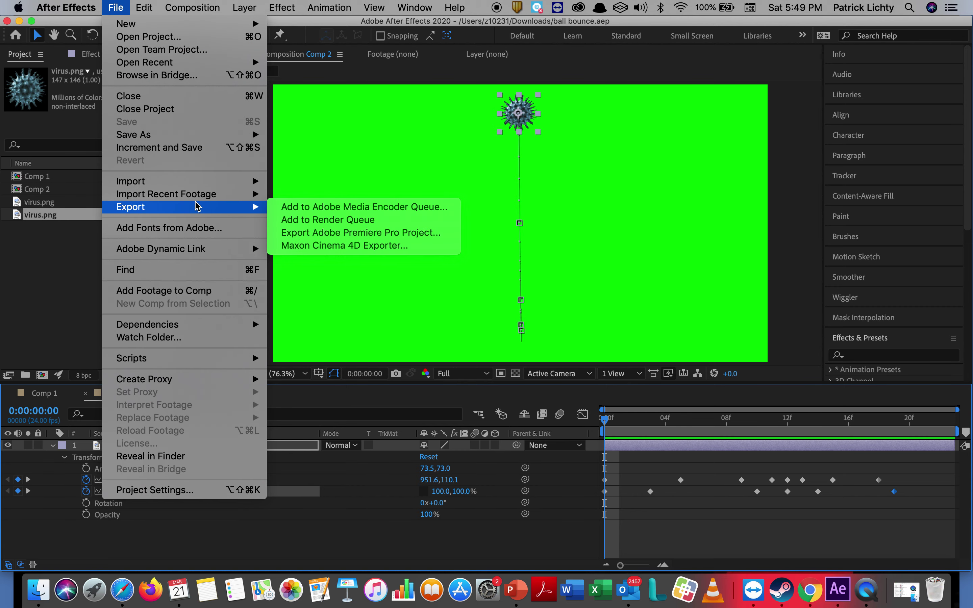
# Add Comp 2 to the Adobe Media Encoder queue, launching Media Encoder.
pyautogui.click(301, 211)
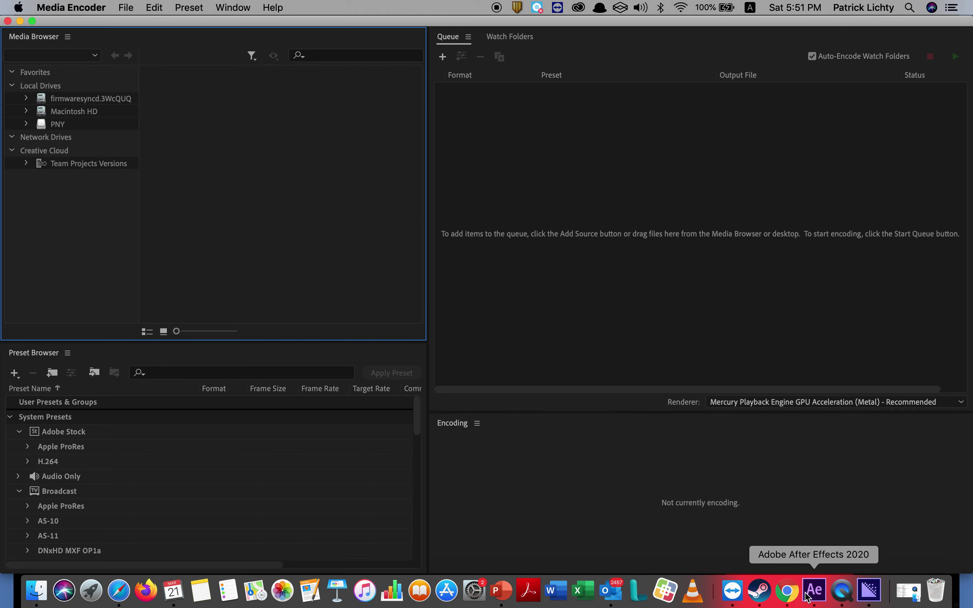
# Back in After Effects, queue Comp 2 for Media Encoder again from the File menu.
pyautogui.click(811, 593)
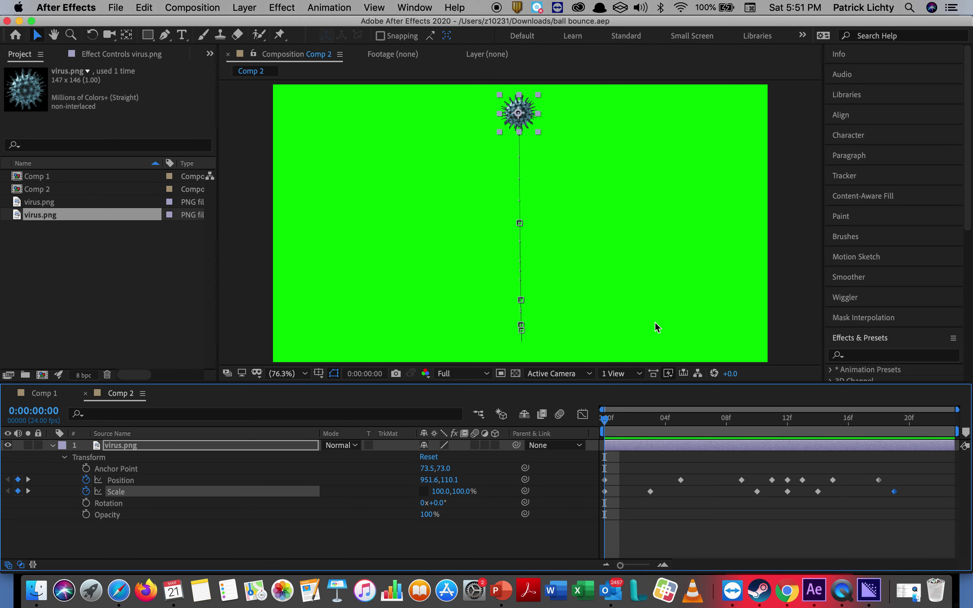
pyautogui.click(121, 8)
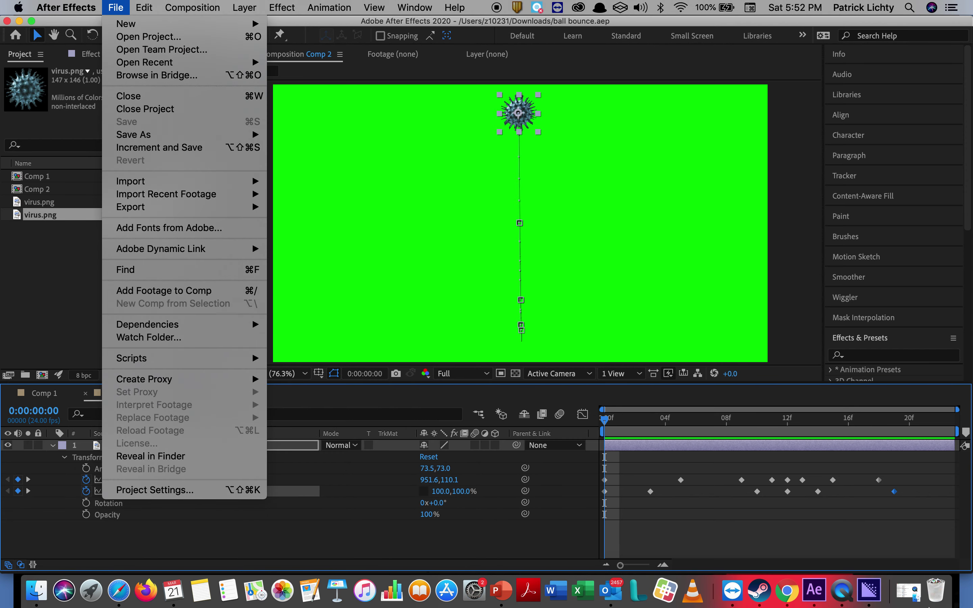
pyautogui.click(878, 593)
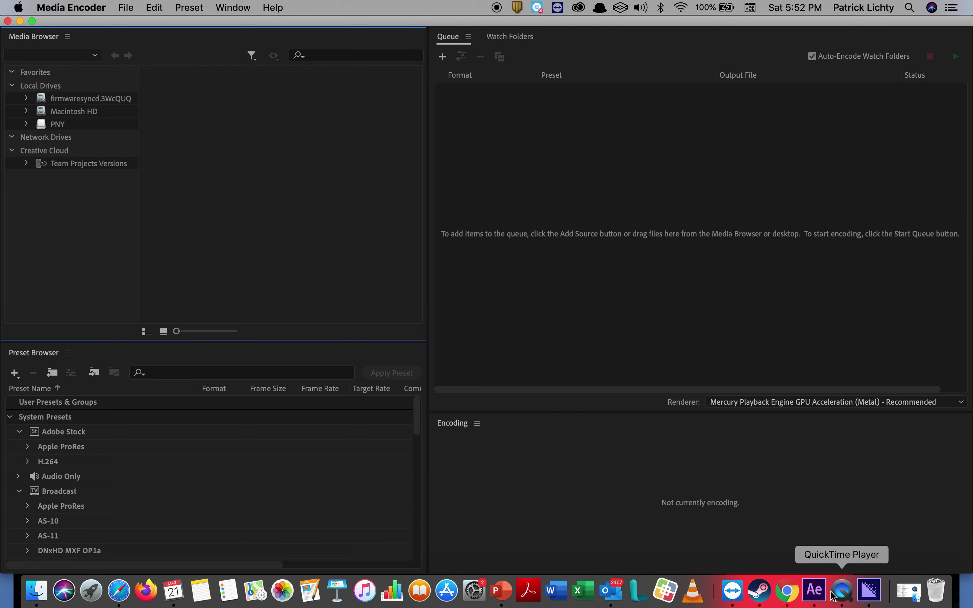
pyautogui.click(818, 593)
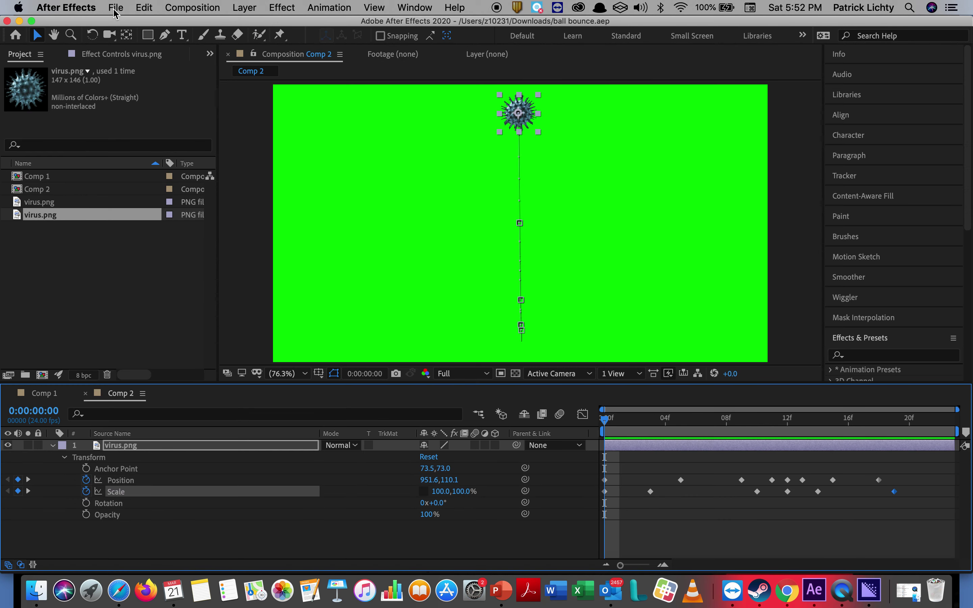
pyautogui.click(116, 7)
pyautogui.moveTo(221, 209)
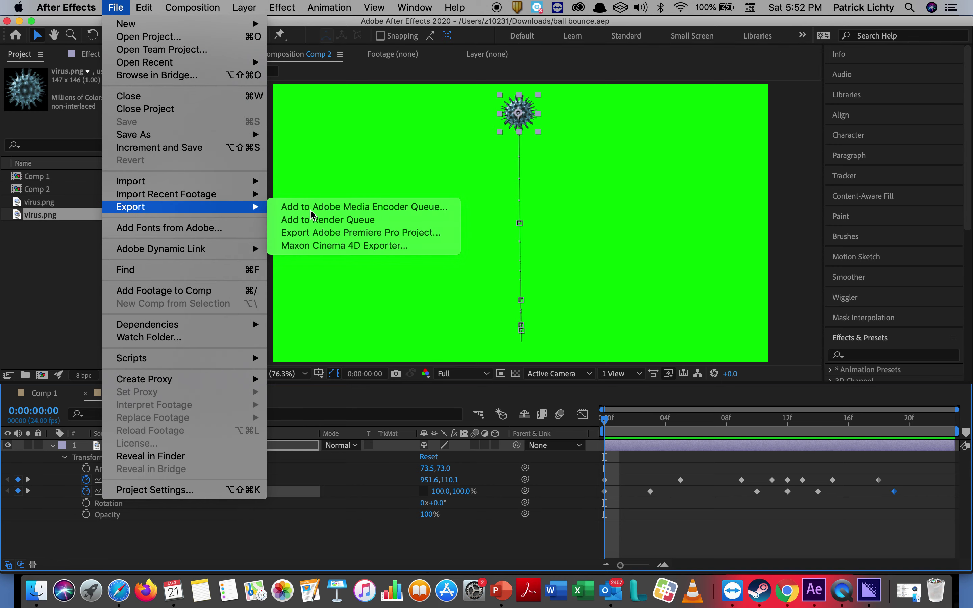
pyautogui.click(312, 219)
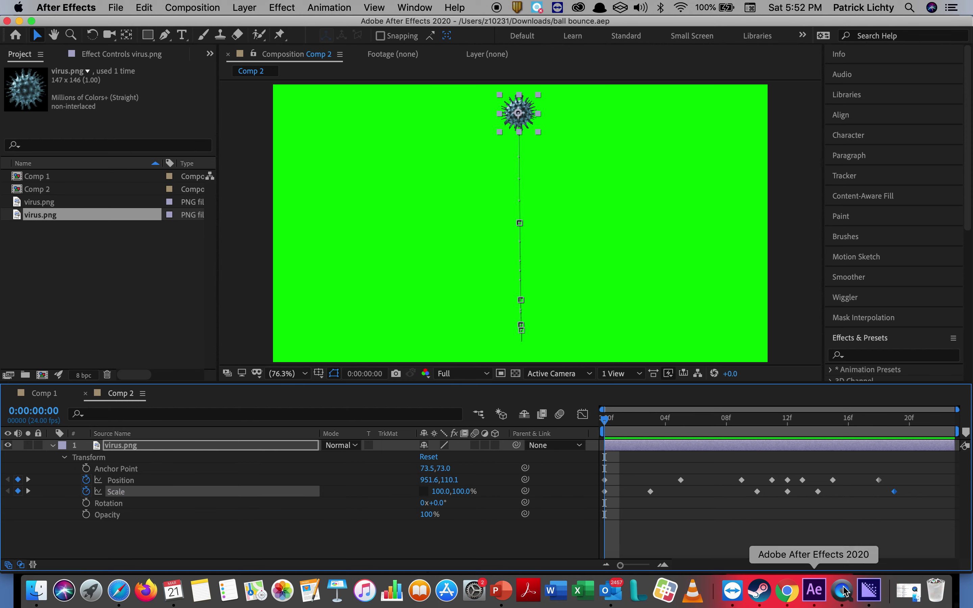
# Check Media Encoder for the job, then add Comp 2 to its queue a second time.
pyautogui.click(876, 598)
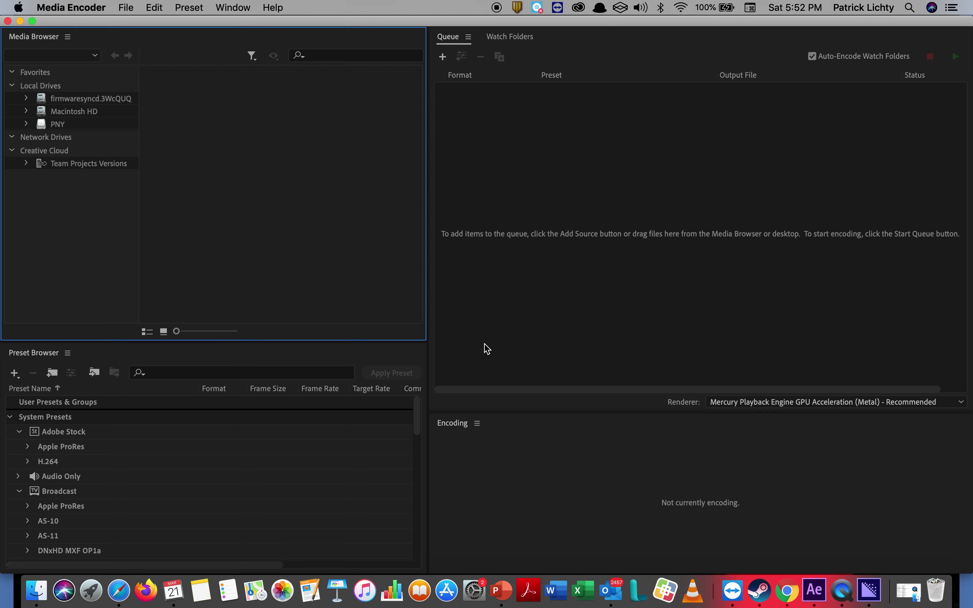
pyautogui.click(813, 592)
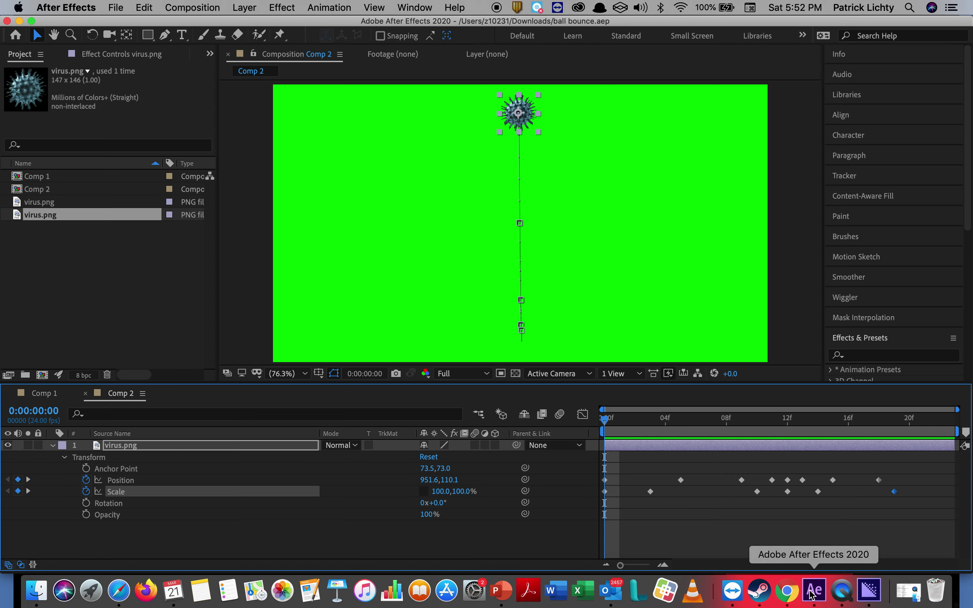
pyautogui.click(869, 599)
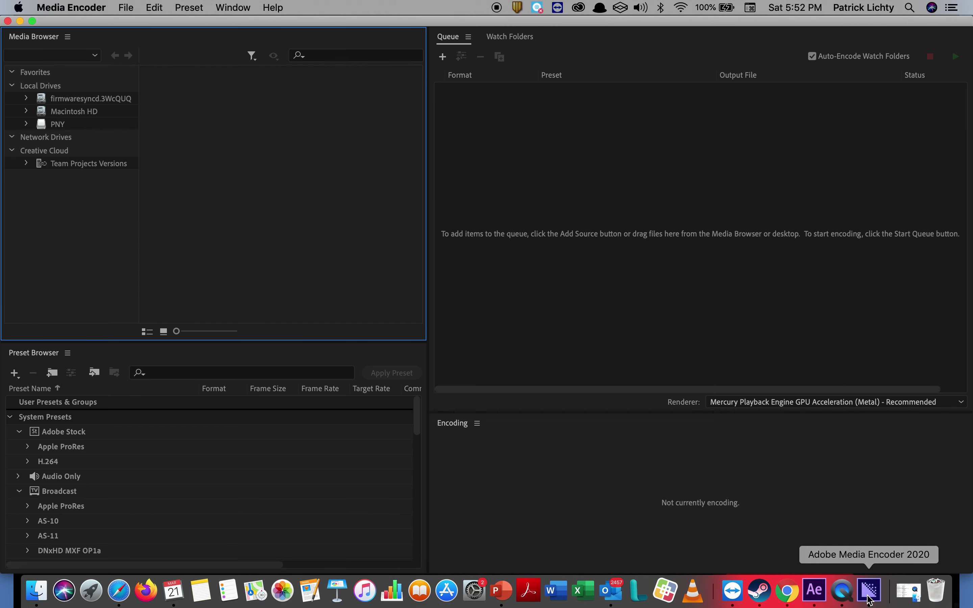
pyautogui.click(812, 592)
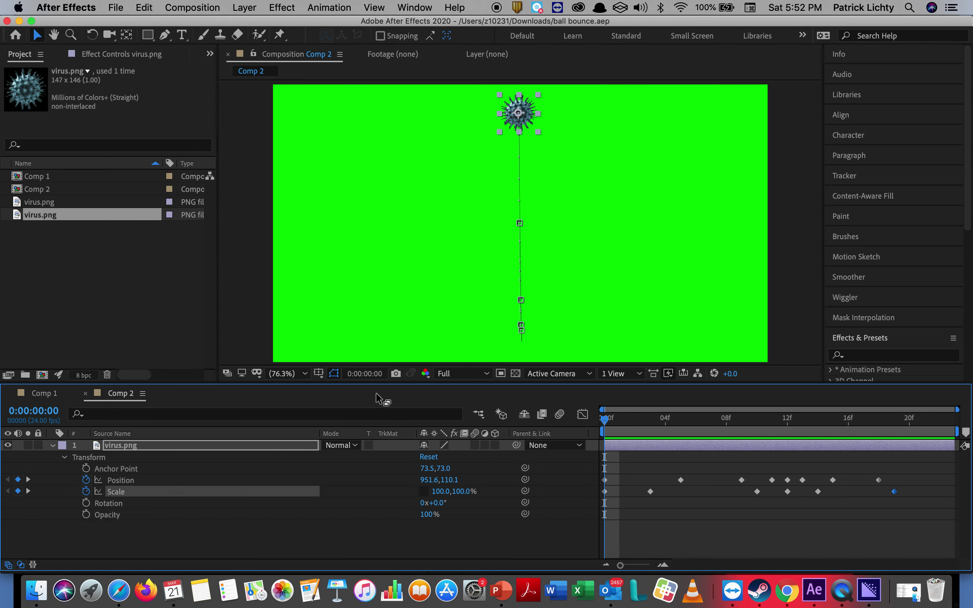
pyautogui.click(117, 8)
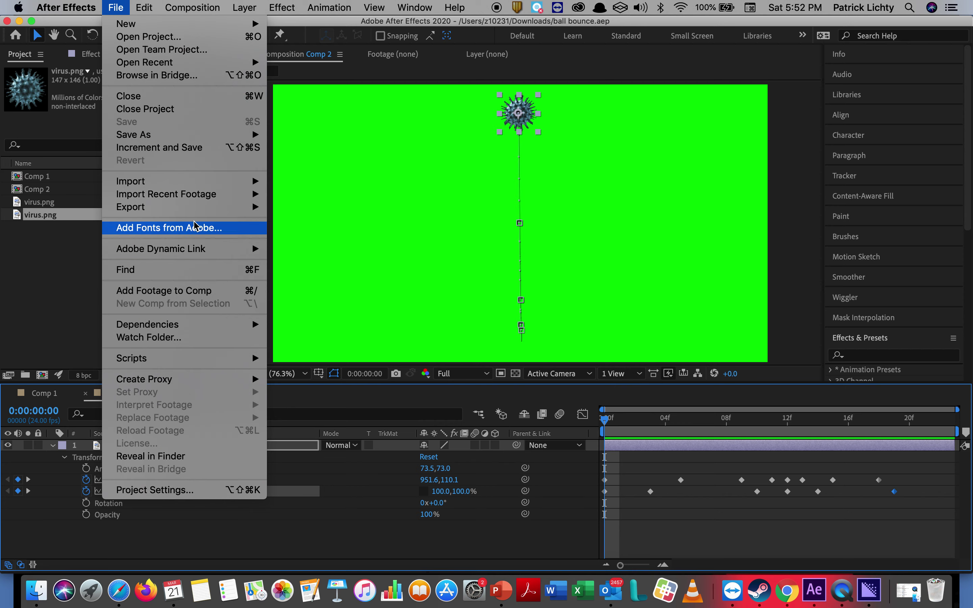
pyautogui.moveTo(196, 210)
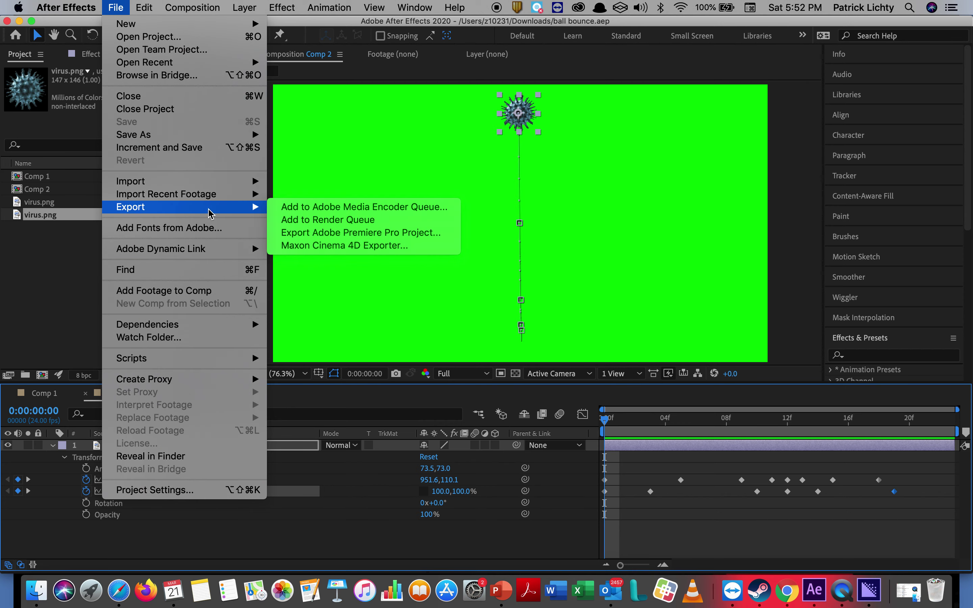
pyautogui.click(324, 220)
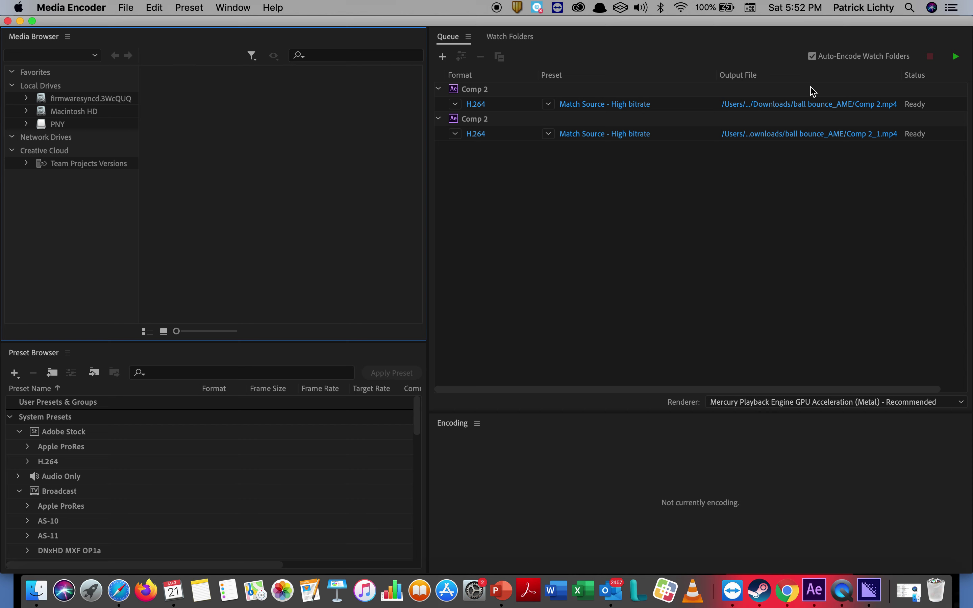
# Save the first Comp 2 encode as Ae Ball.mp4 in the AAD376 folder and start the queue.
pyautogui.click(885, 106)
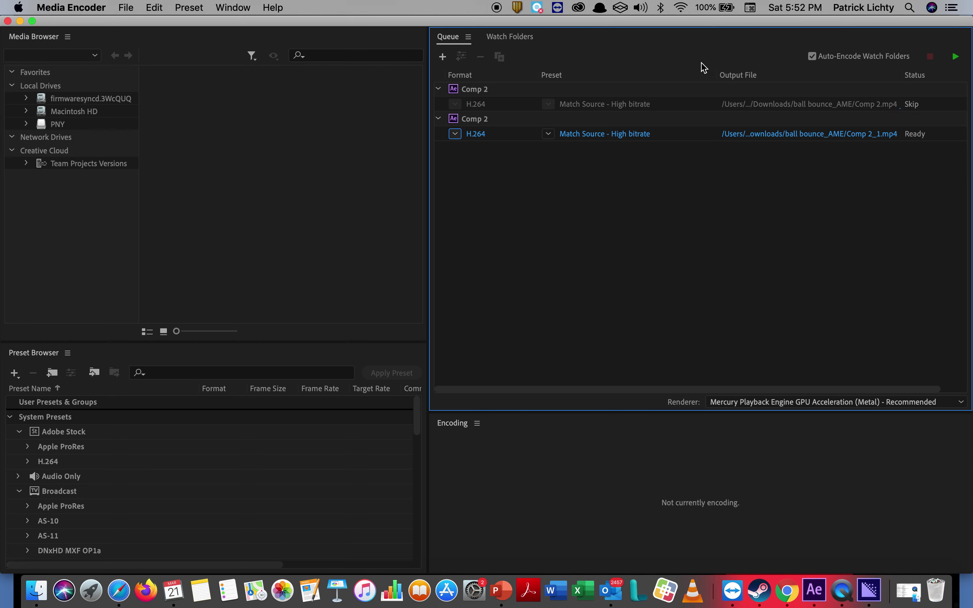
pyautogui.click(521, 185)
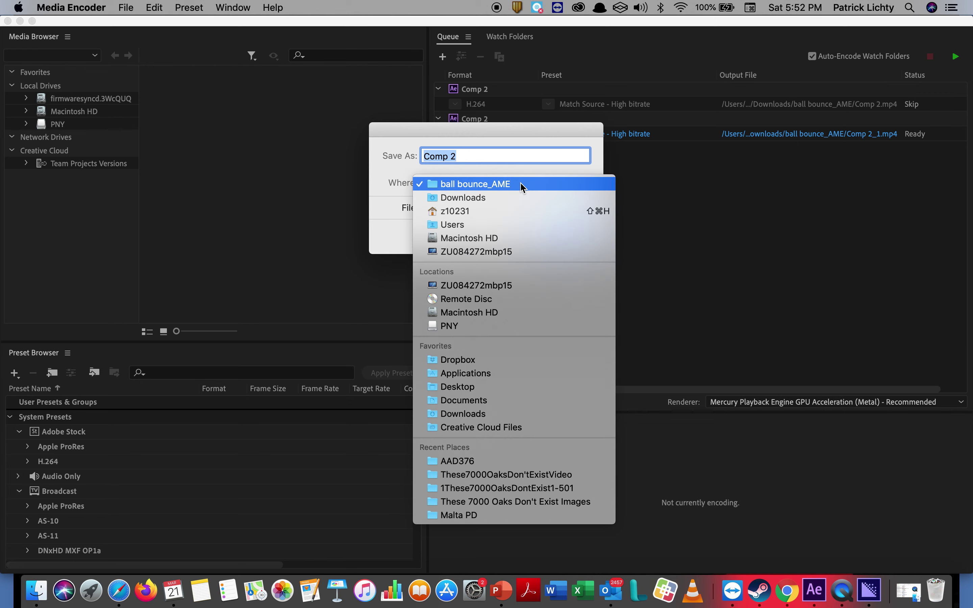
pyautogui.click(519, 461)
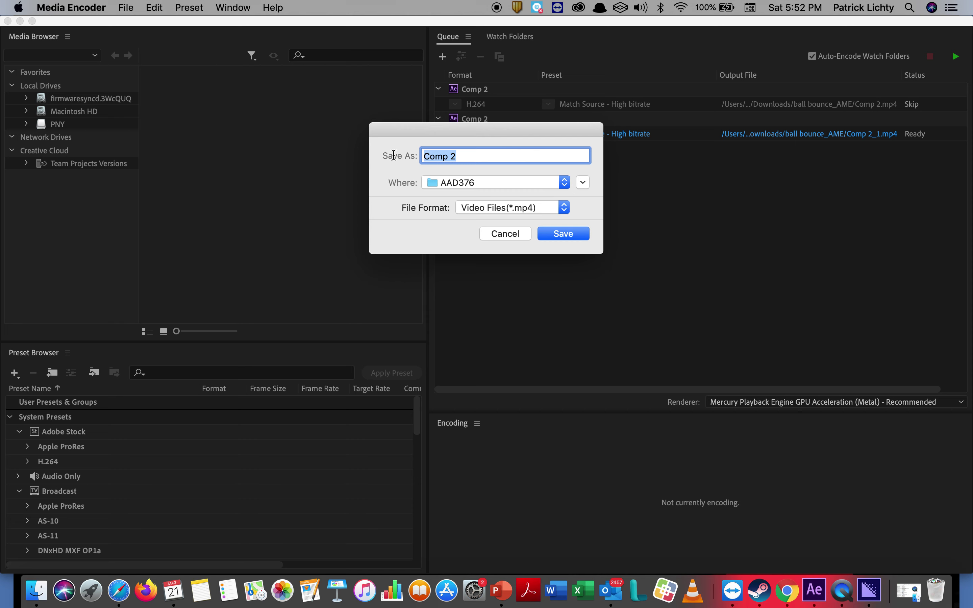
pyautogui.write('Ae Ball')
pyautogui.click(577, 234)
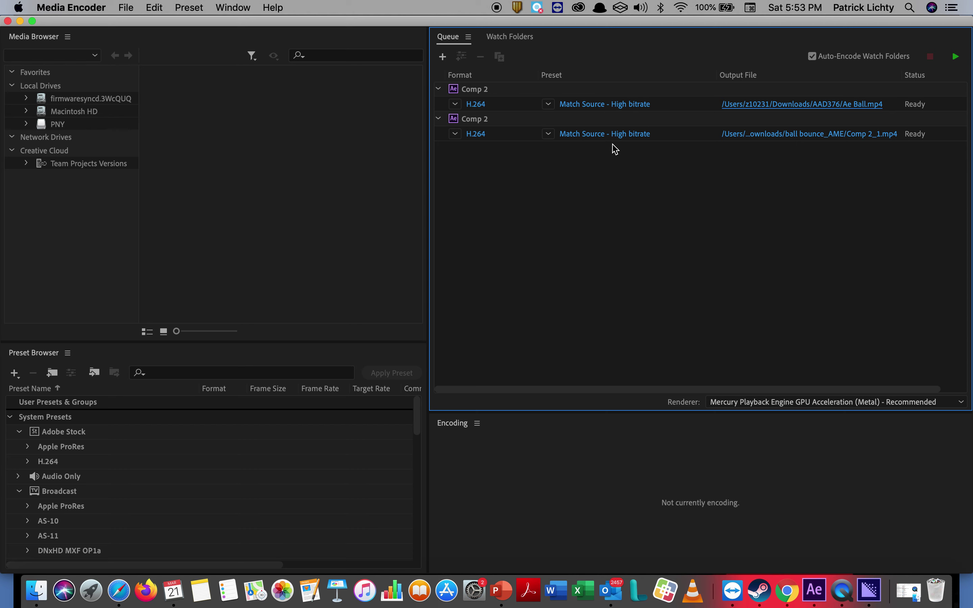
pyautogui.click(957, 56)
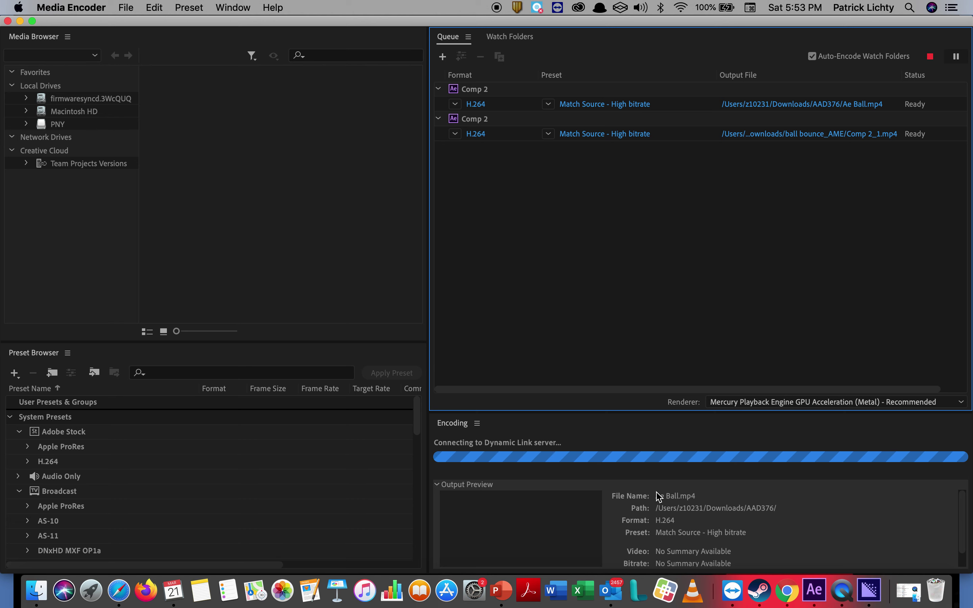
# Let the Comp 2 H.264 encodes run, then return to After Effects.
pyautogui.click(813, 564)
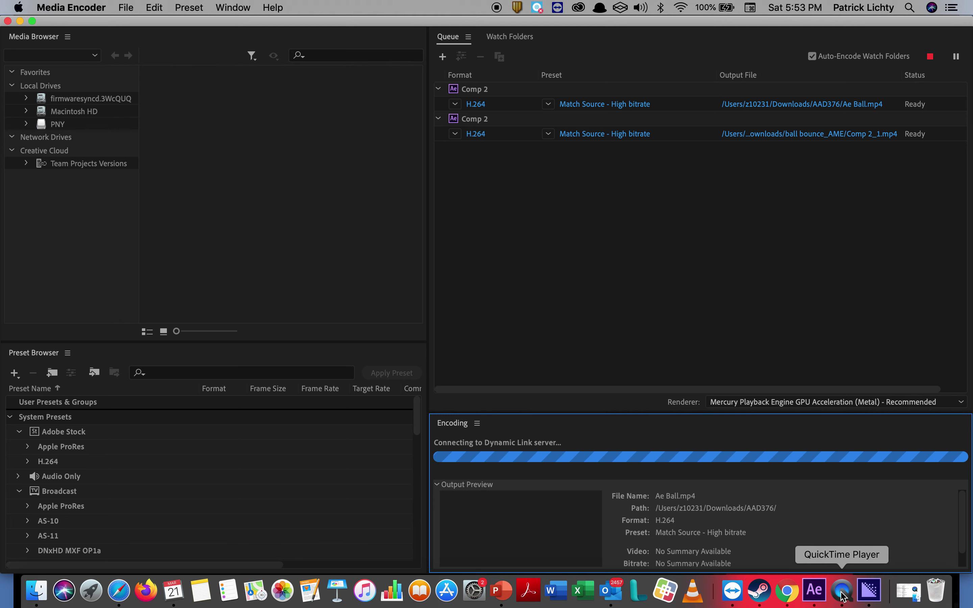
pyautogui.click(815, 590)
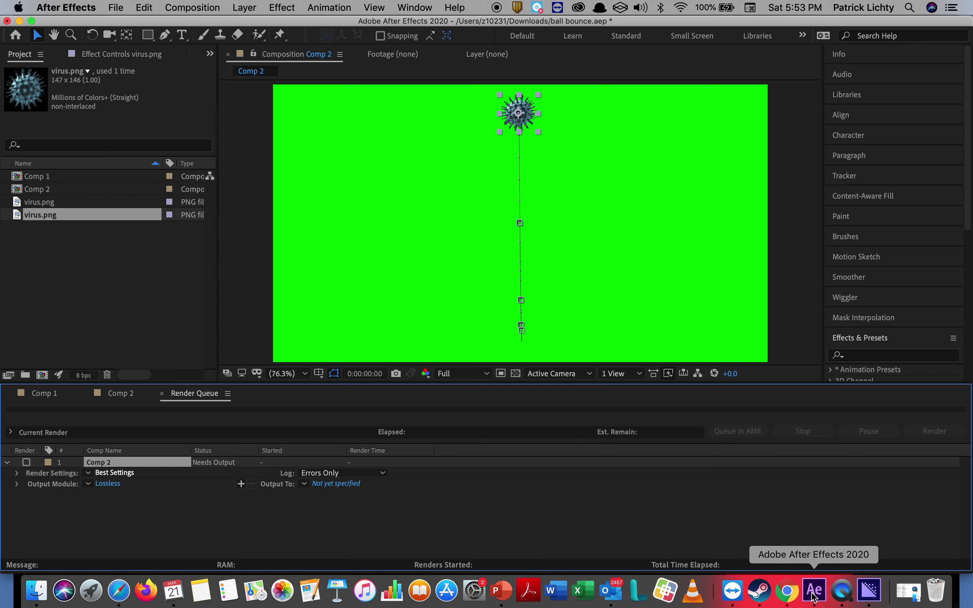
# Save the ball bounce project, check Media Encoder's progress, then bring QuickTime Player forward.
pyautogui.press('super+s')
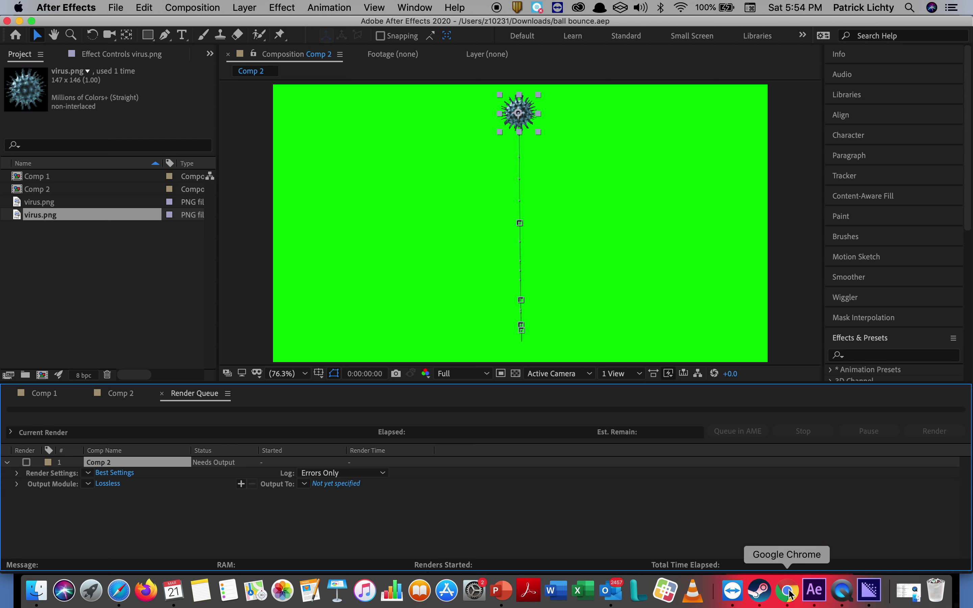
pyautogui.click(870, 594)
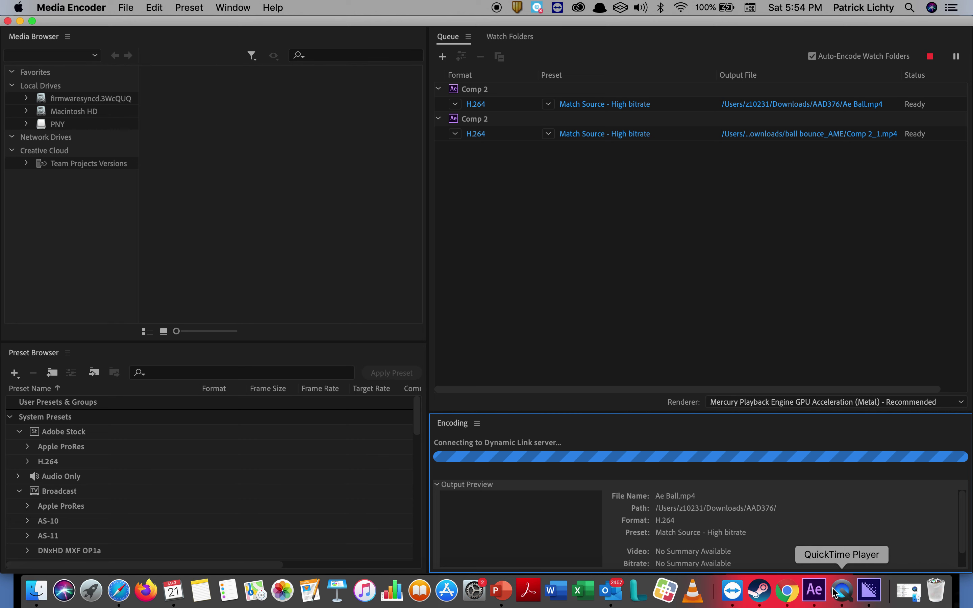
pyautogui.click(842, 590)
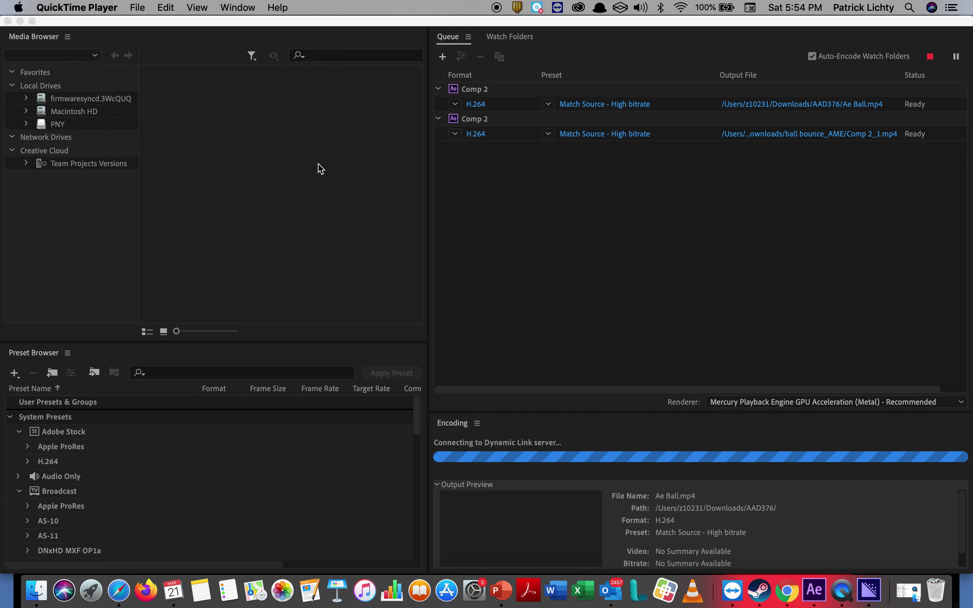